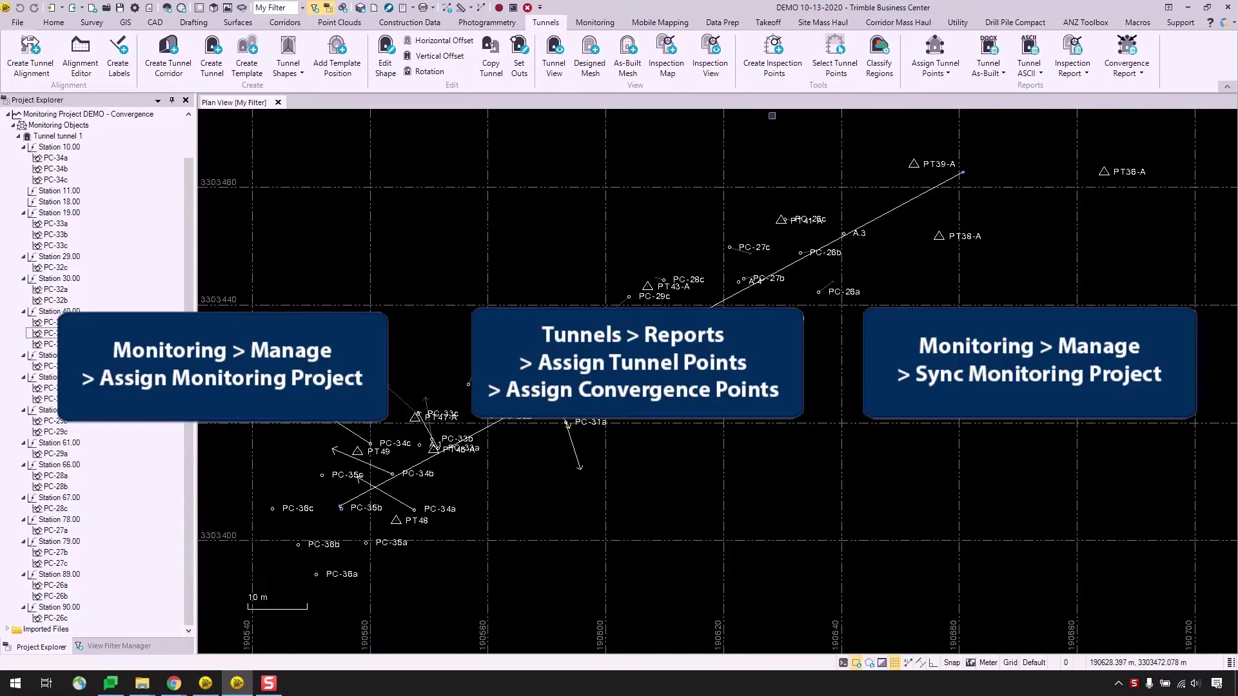
pyautogui.click(953, 74)
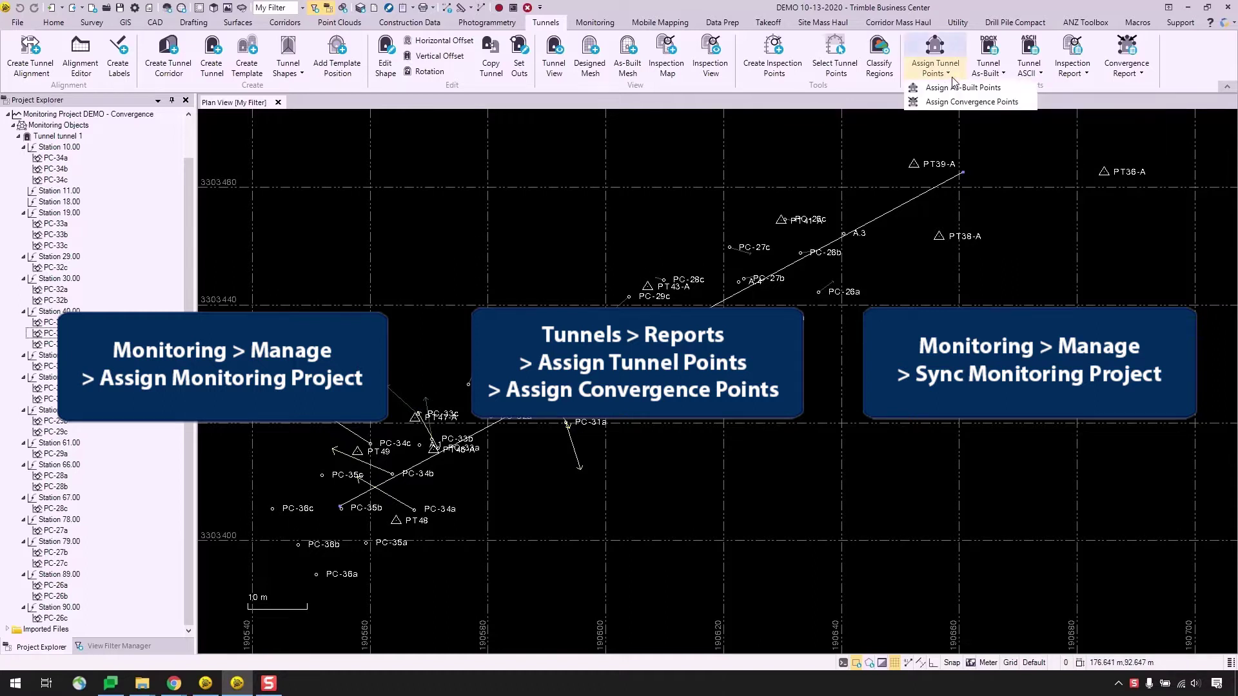
pyautogui.click(999, 103)
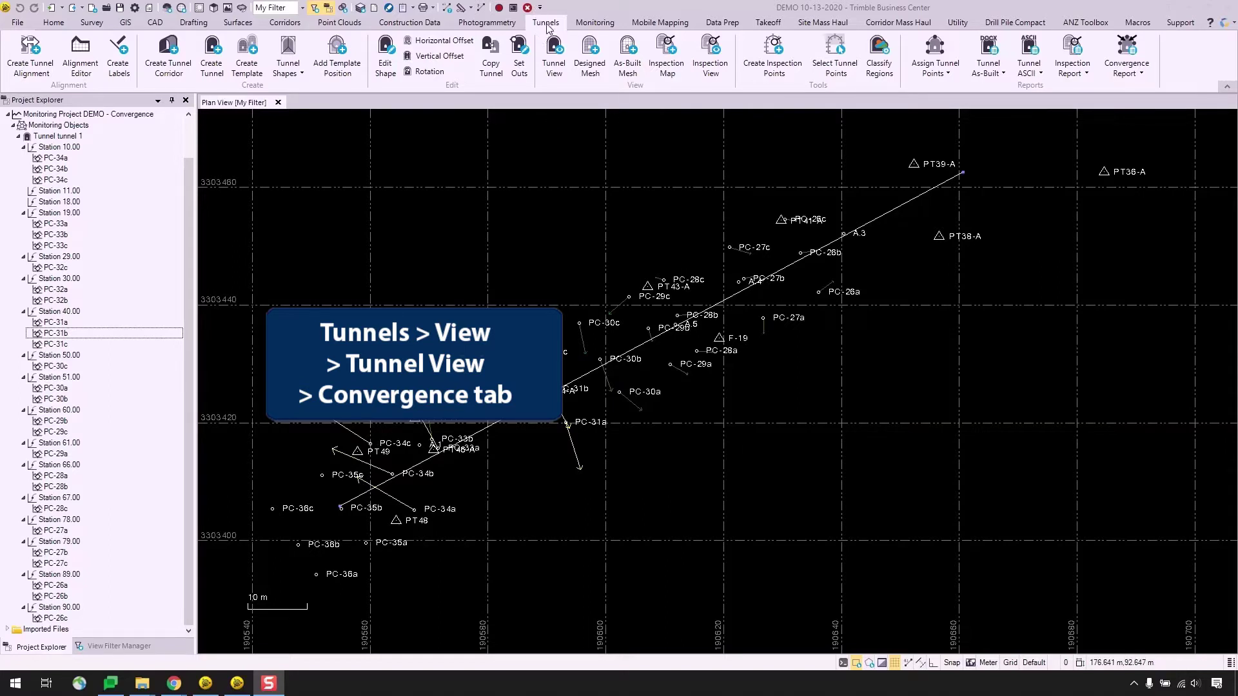
# - Open the Tunnel View for tunnel 1 and show its convergence points table
pyautogui.click(555, 64)
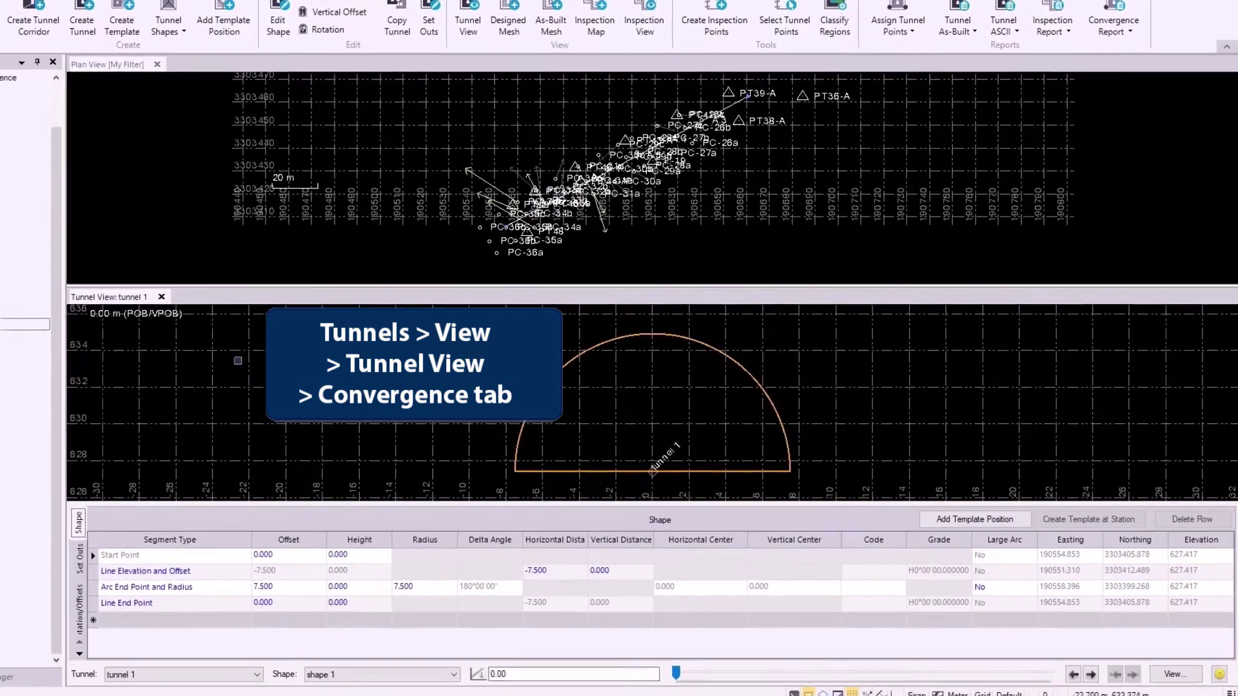
pyautogui.click(171, 634)
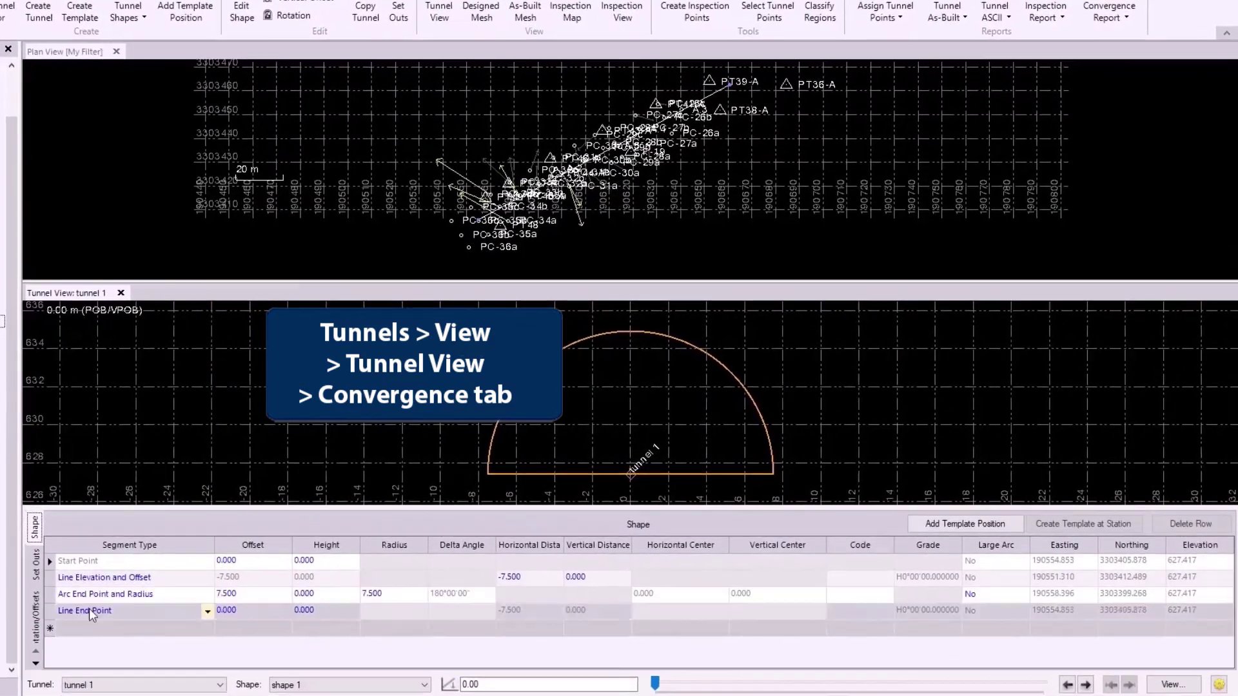
pyautogui.click(36, 664)
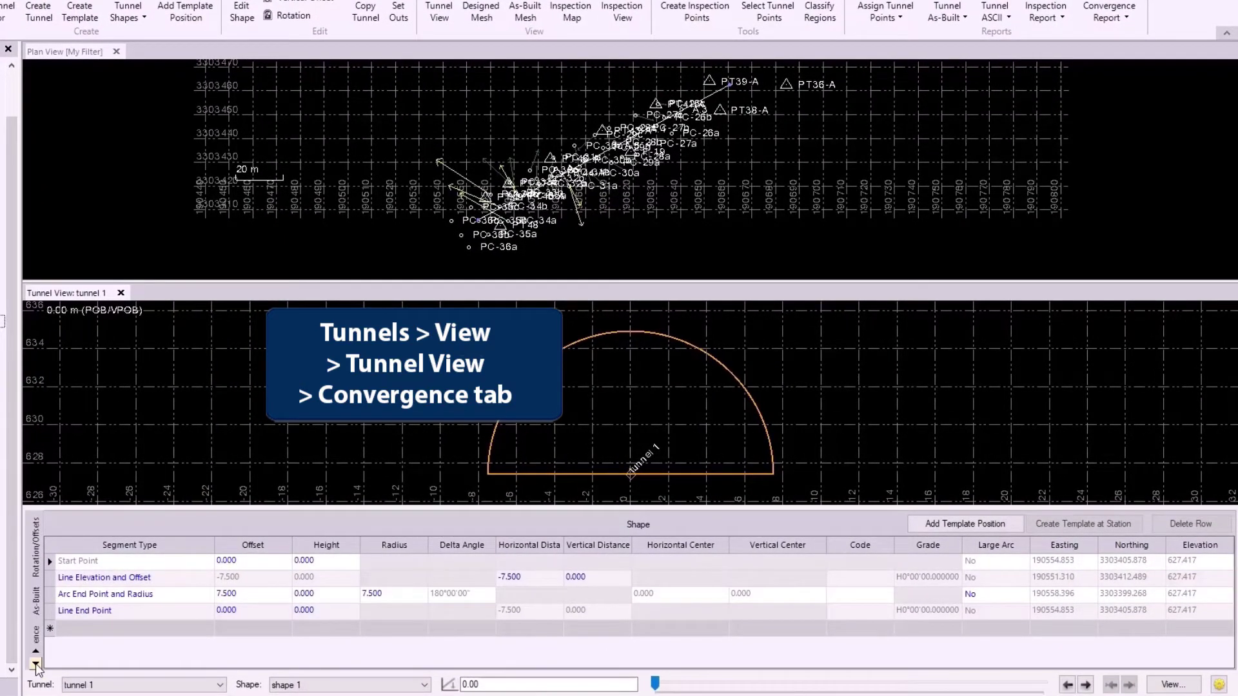
pyautogui.click(36, 664)
pyautogui.click(36, 577)
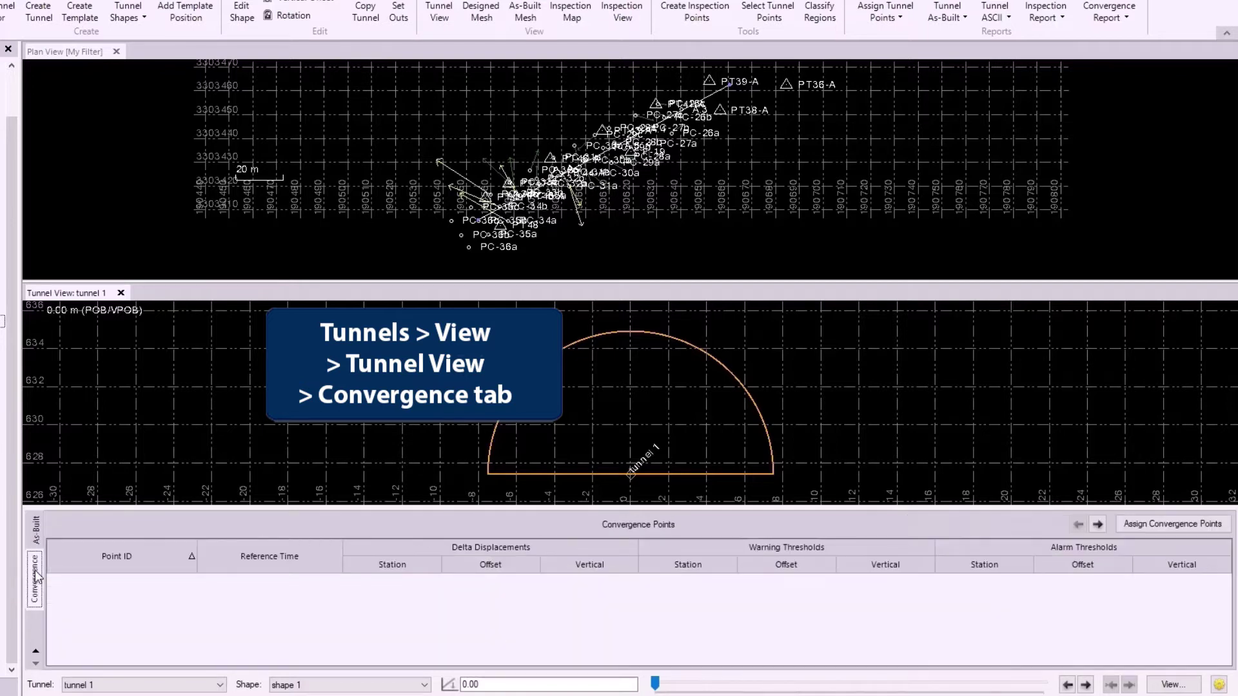
# - Step forward and back through the stations with convergence points, finishing at station 10.00
pyautogui.click(1098, 524)
pyautogui.click(1098, 524)
pyautogui.click(1098, 524)
pyautogui.click(1078, 524)
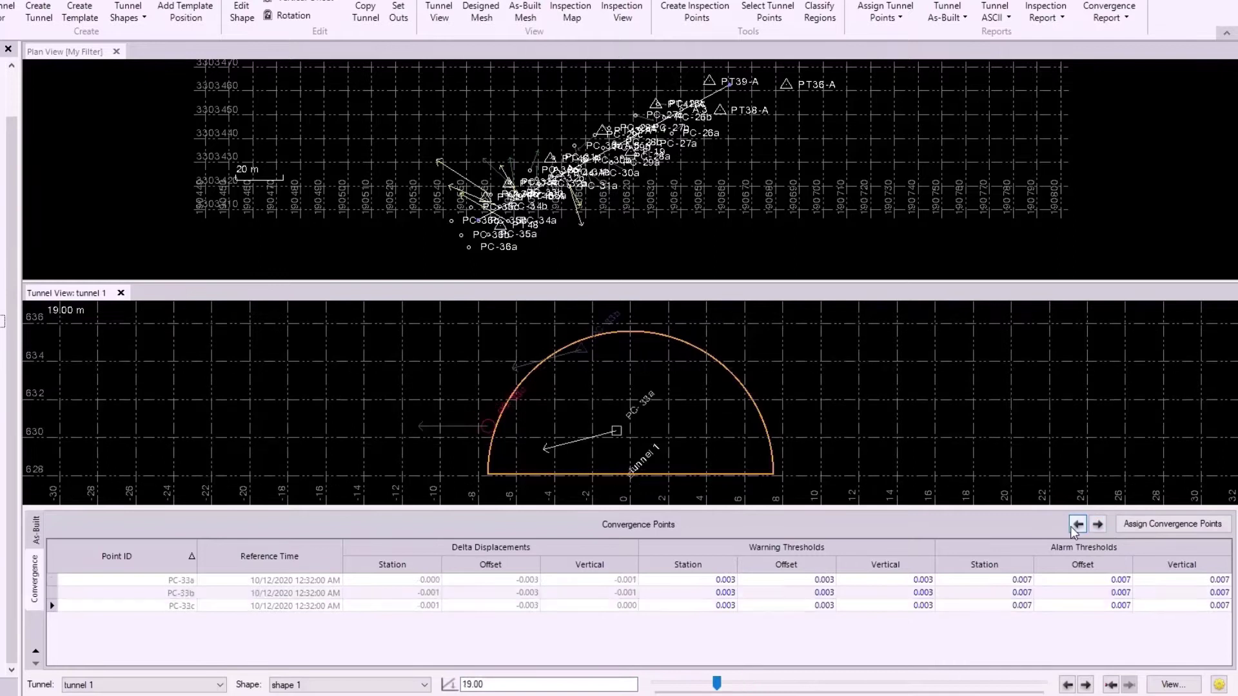
pyautogui.click(1078, 525)
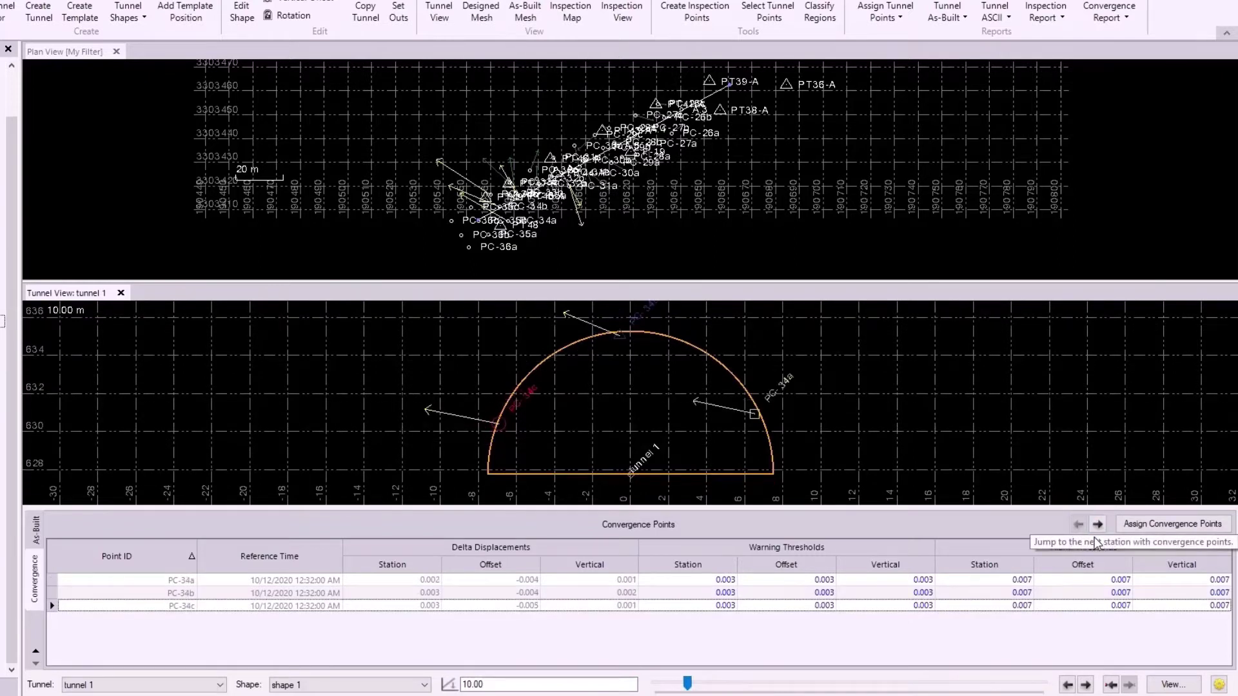
# - Review the convergence point assignments per station for tunnel 1, and close the command without changing anything
pyautogui.click(899, 19)
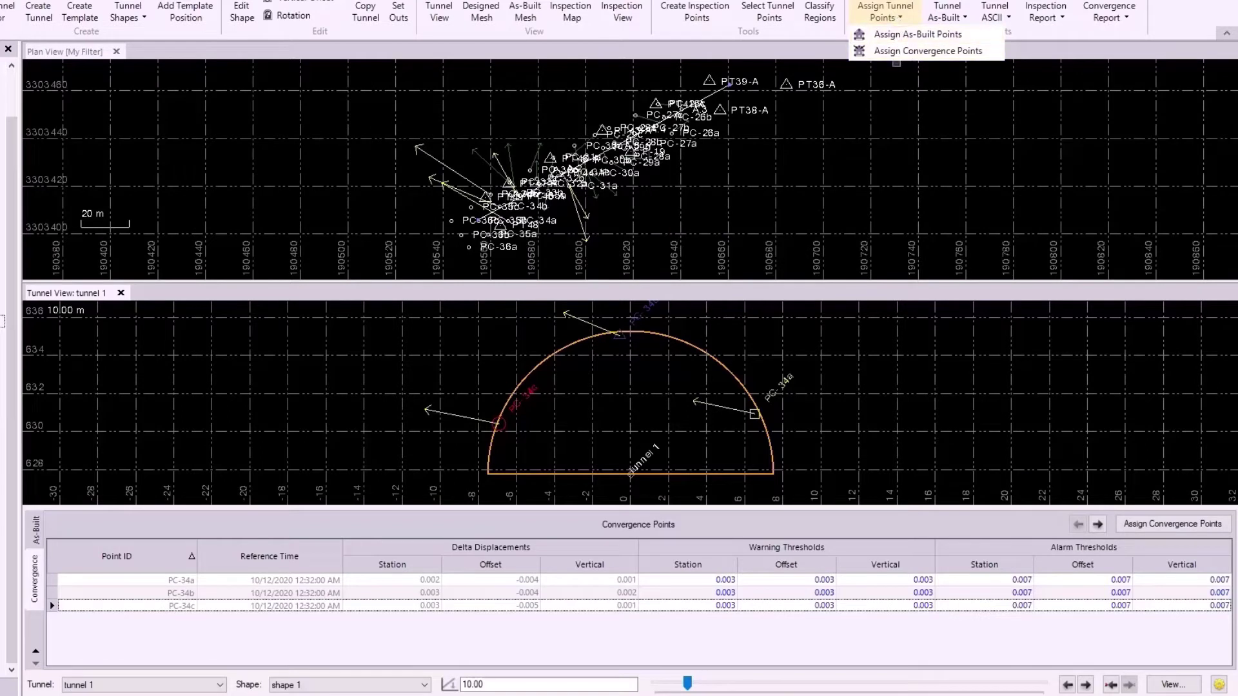
pyautogui.click(1159, 534)
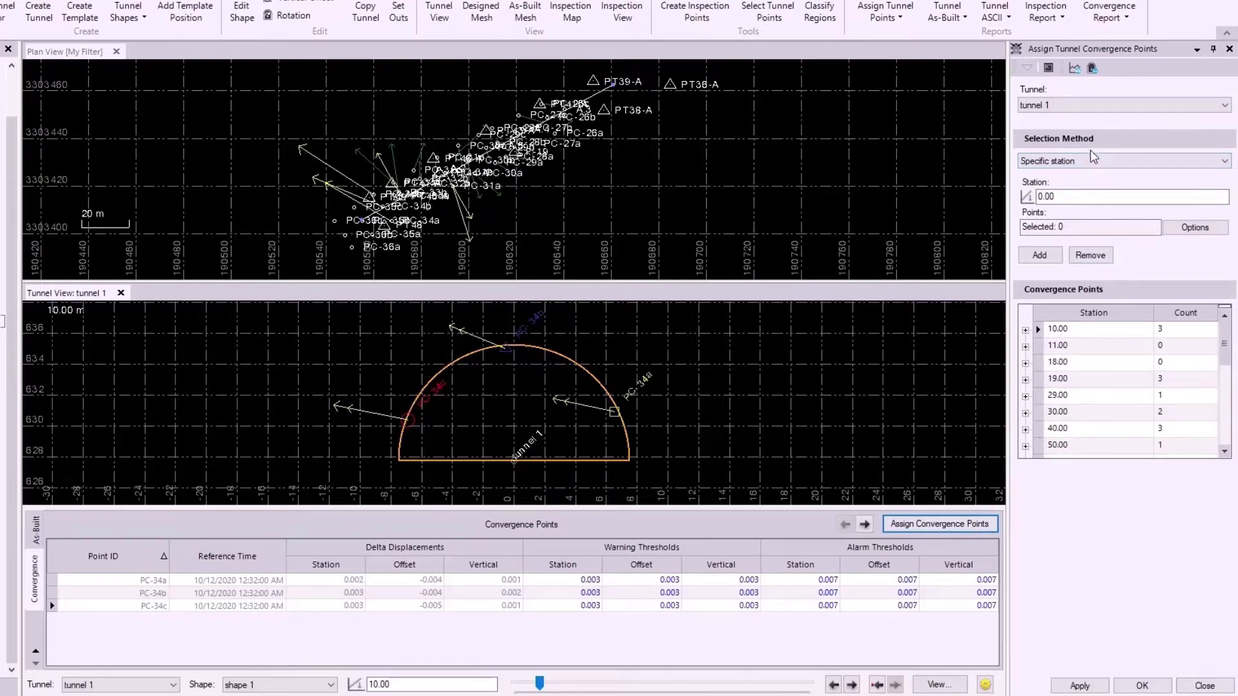
pyautogui.click(1230, 50)
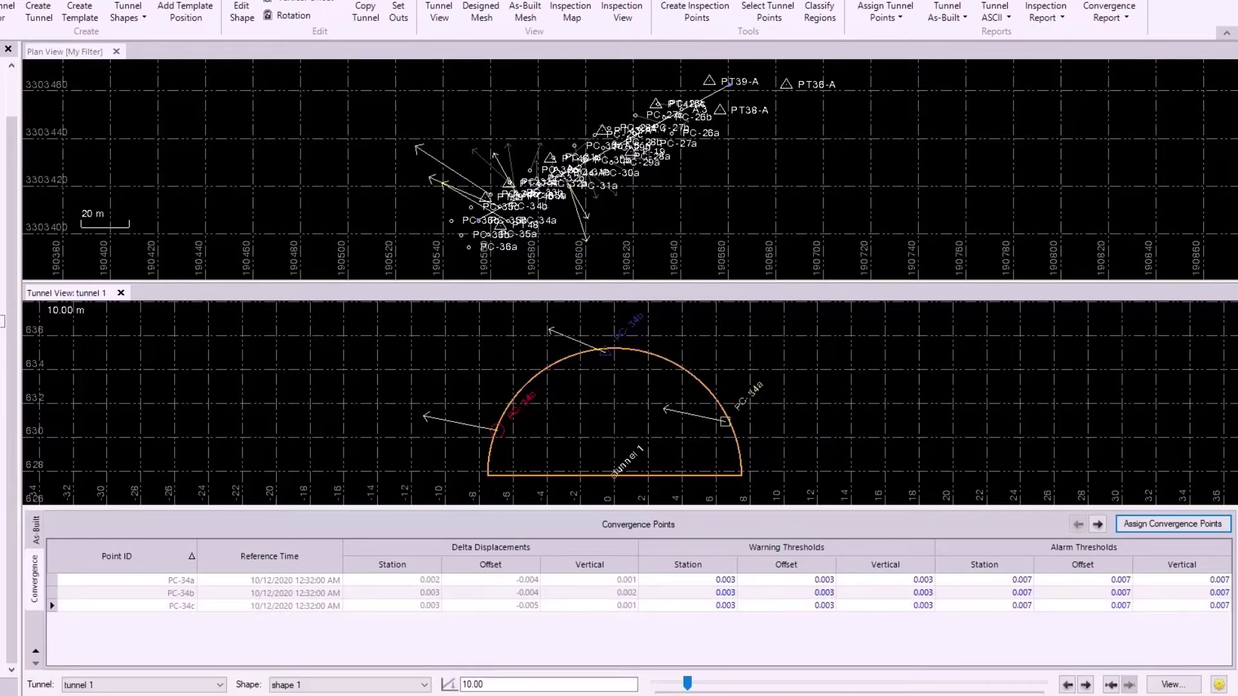
# - Show the properties of convergence point PC-34a at station 10.00 and set its offset warning threshold to 0.005 m
pyautogui.click(48, 211)
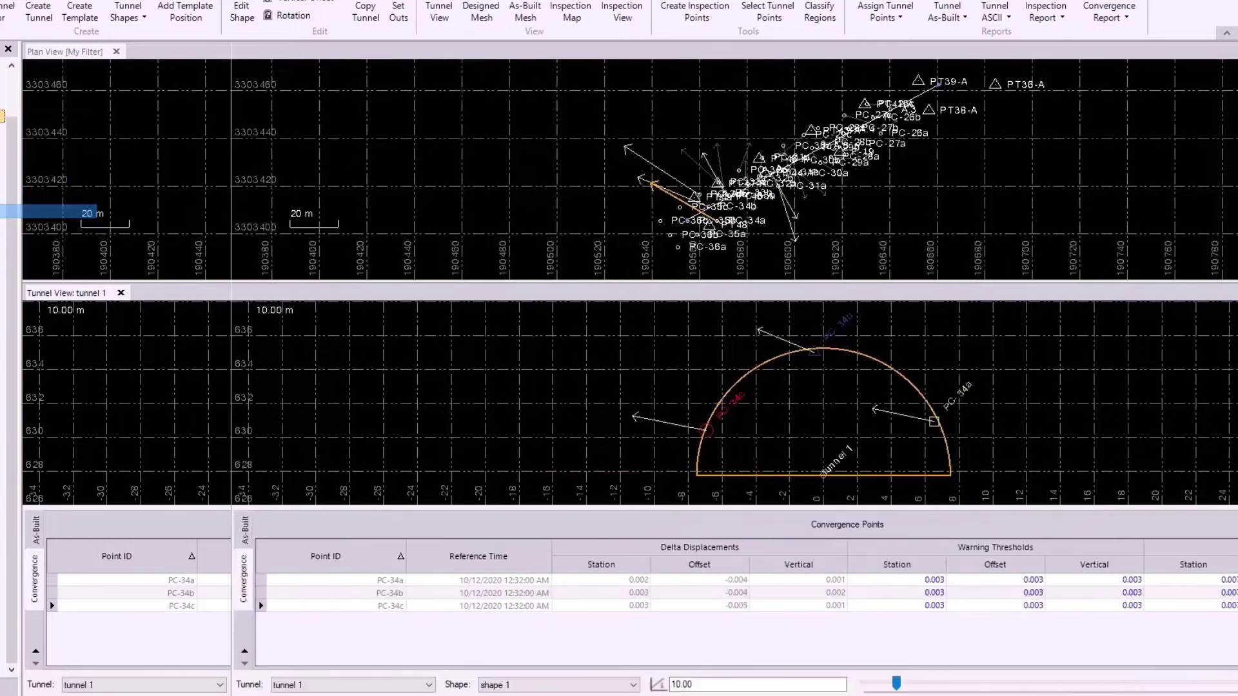
pyautogui.moveTo(20, 148); pyautogui.dragTo(9, 147)
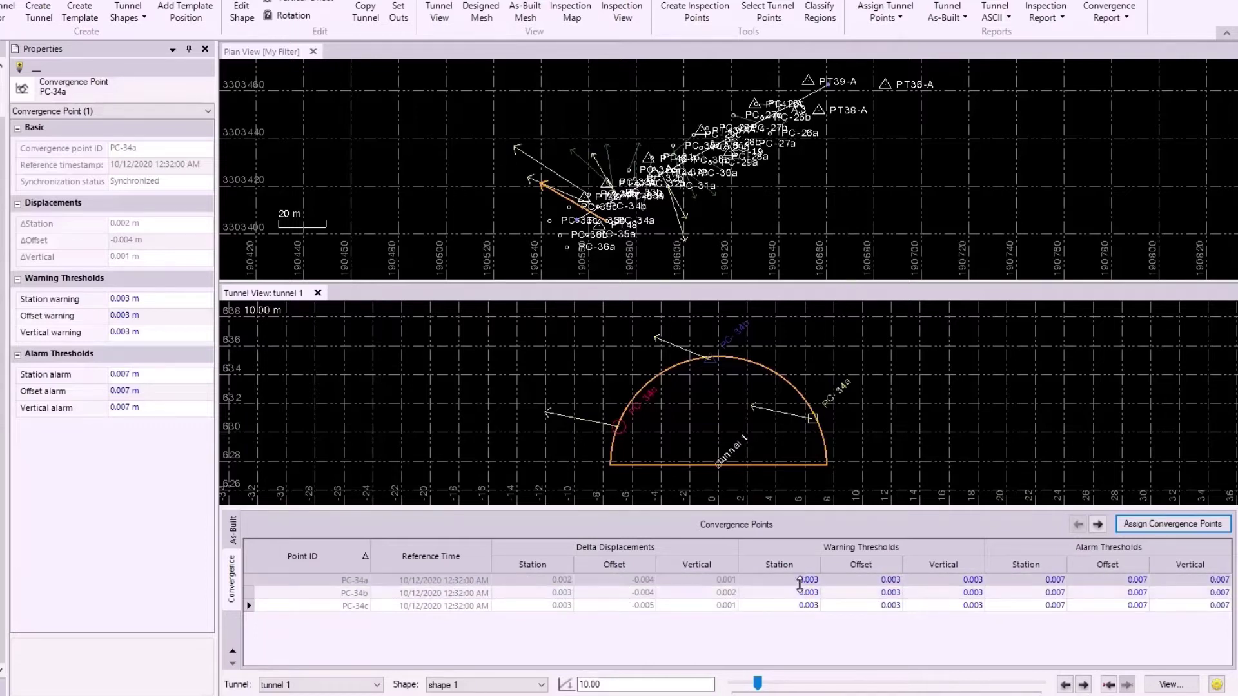
pyautogui.click(891, 580)
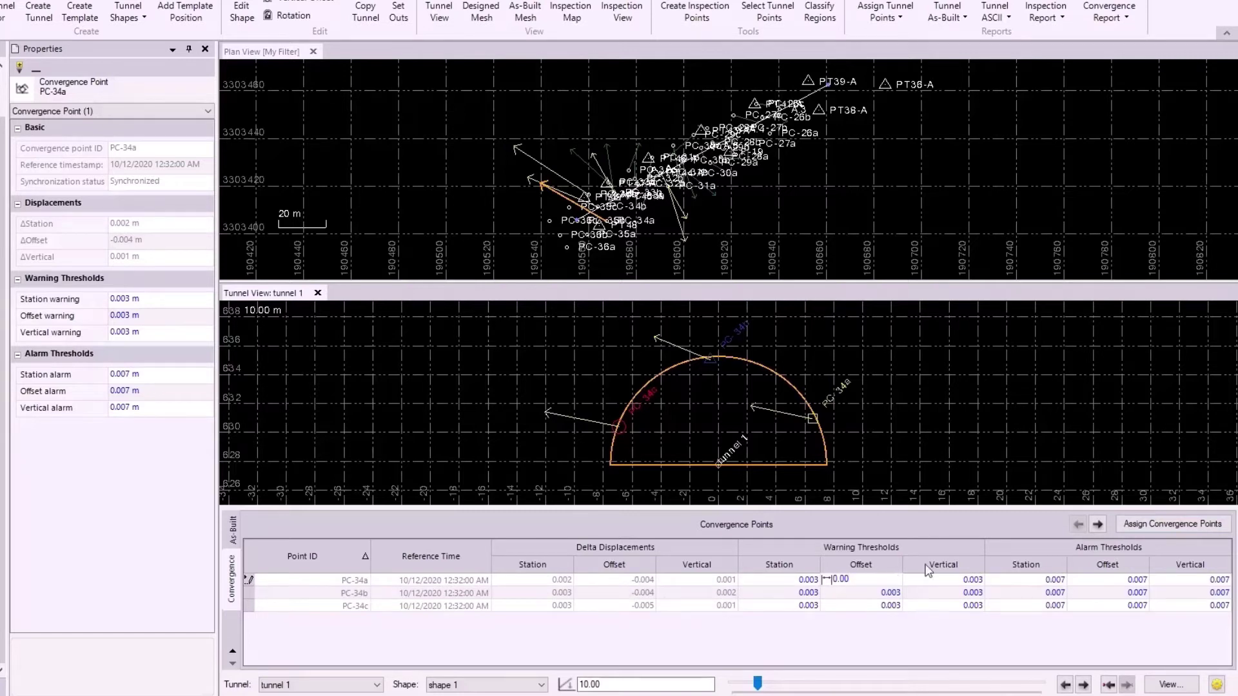
pyautogui.write('5')
pyautogui.press('Return')
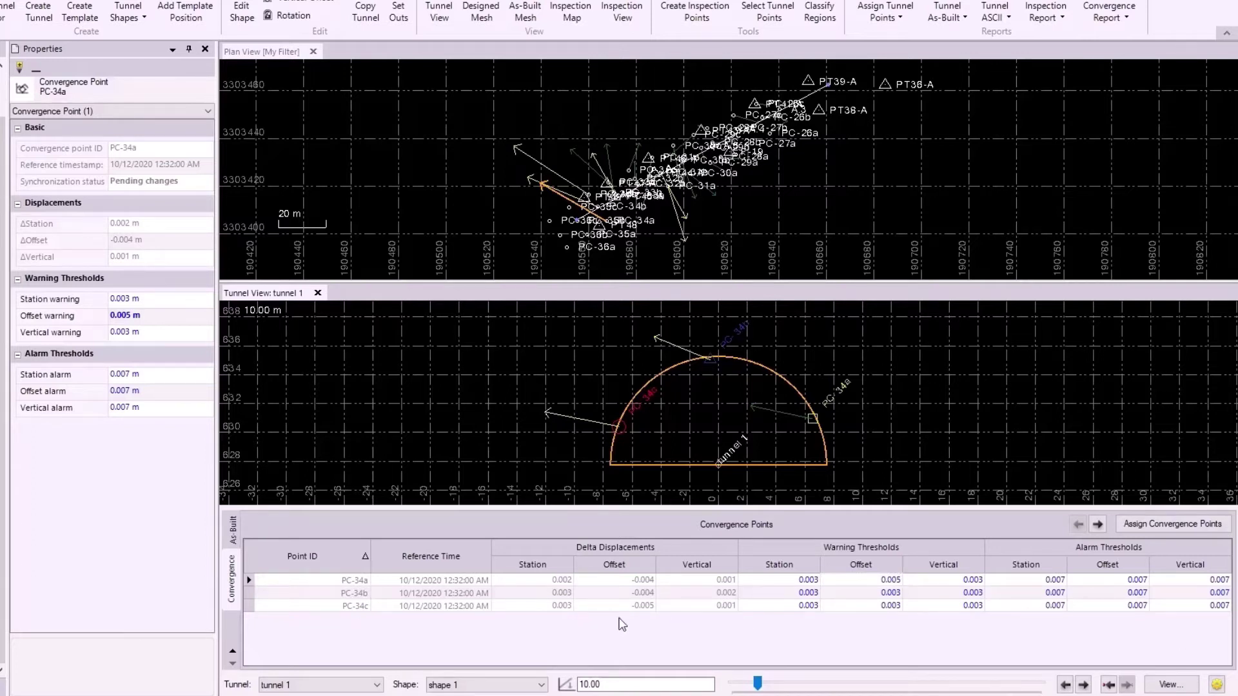
# - Set the offset alarm threshold of convergence point PC-34c to 0.004 m
pyautogui.click(1123, 605)
pyautogui.write('4')
pyautogui.press('Return')
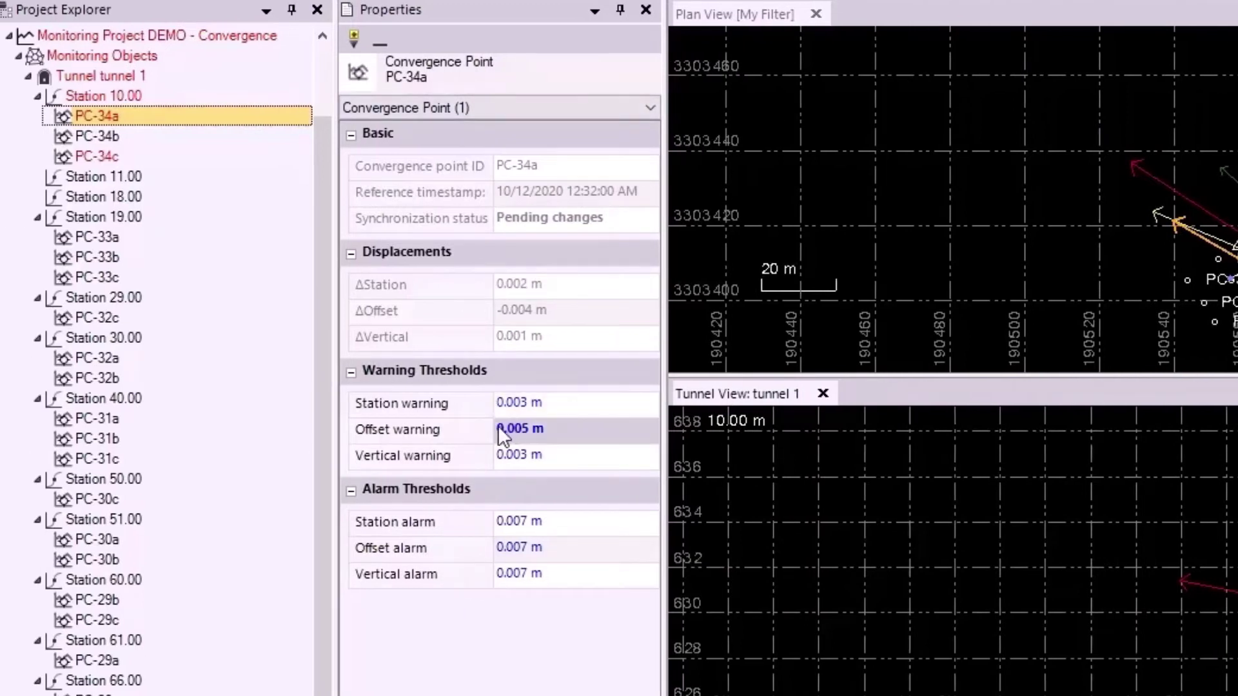
# - Check the edited thresholds and synchronization status in the properties of PC-34a and PC-34c
pyautogui.click(443, 414)
pyautogui.click(531, 431)
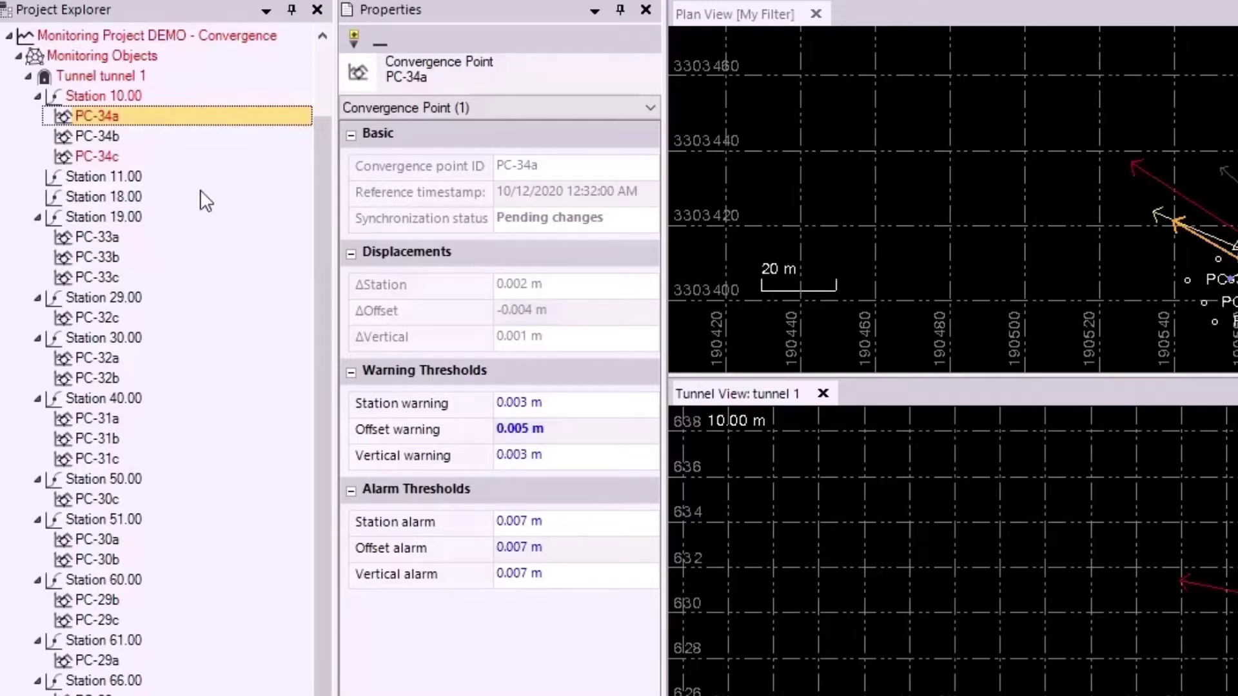
pyautogui.click(112, 155)
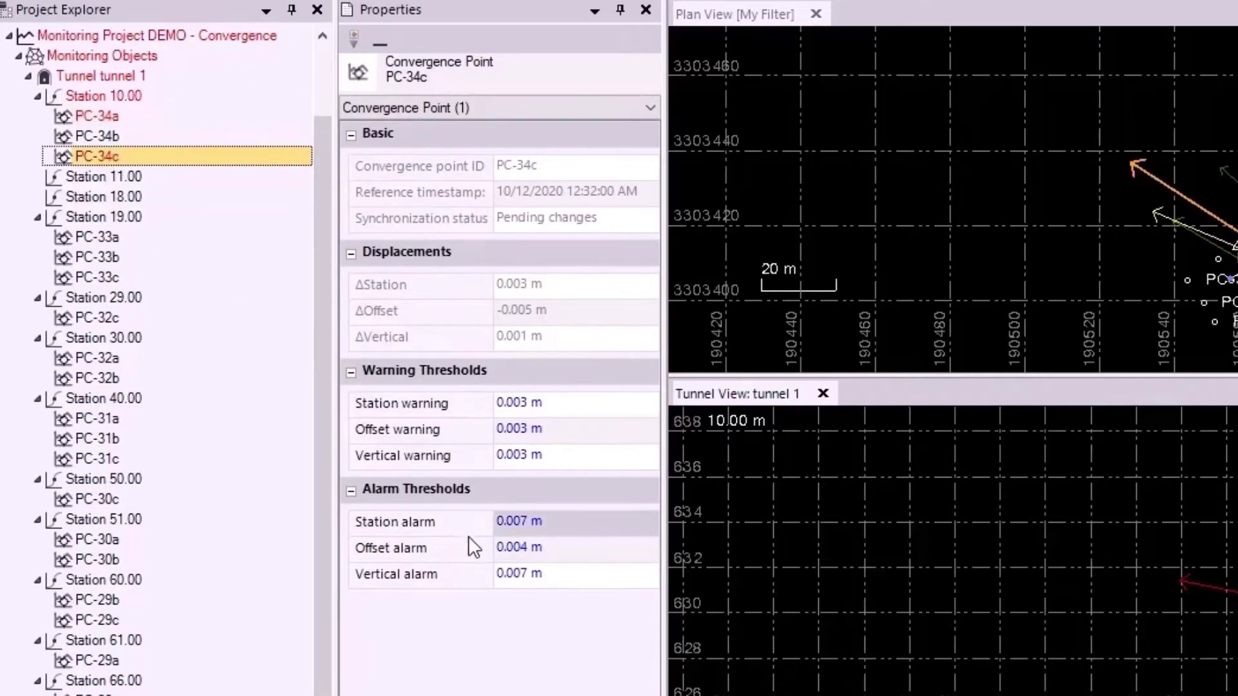
pyautogui.click(524, 555)
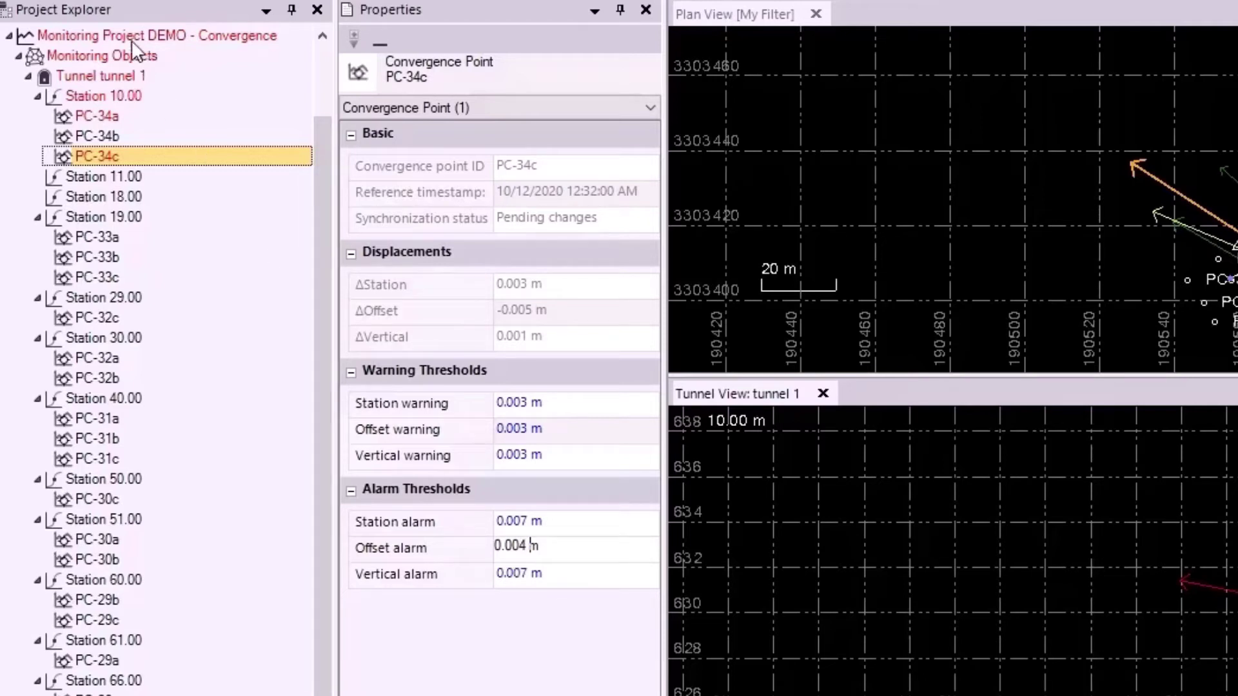
pyautogui.click(90, 117)
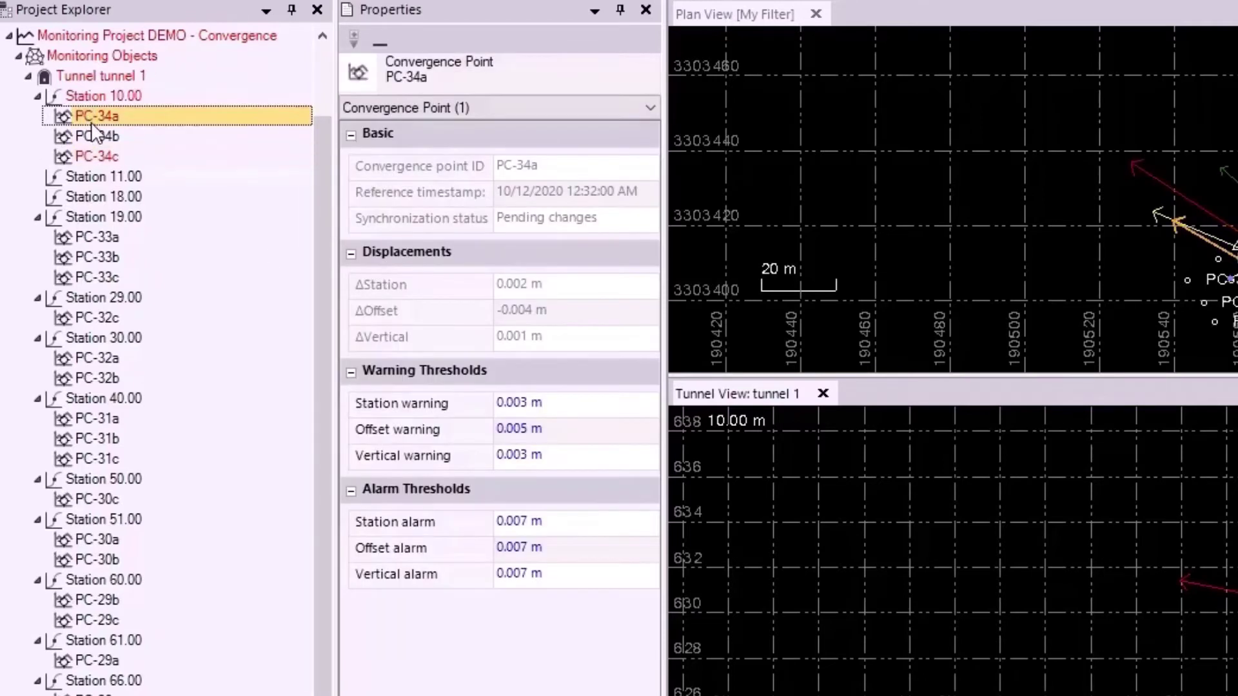
# - Set PC-34c's station warning threshold to 0.001 m and its station alarm threshold to 0.002 m in its properties
pyautogui.click(120, 157)
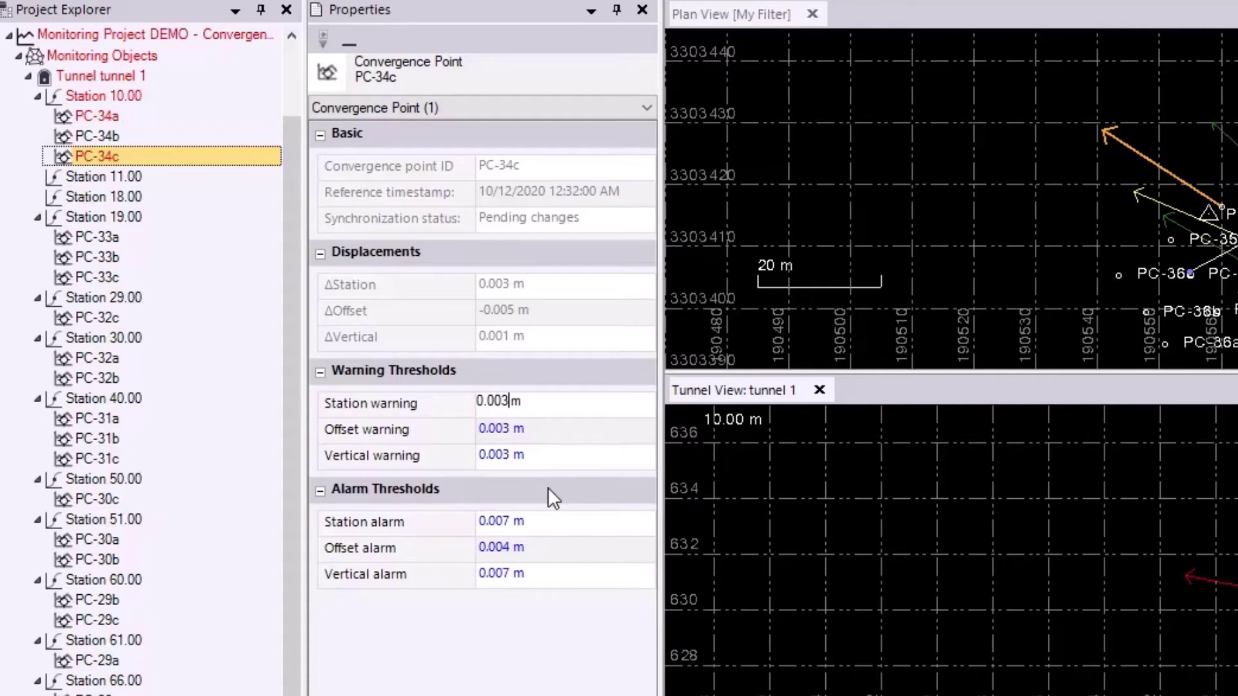
pyautogui.press('BackSpace')
pyautogui.write('1')
pyautogui.click(505, 520)
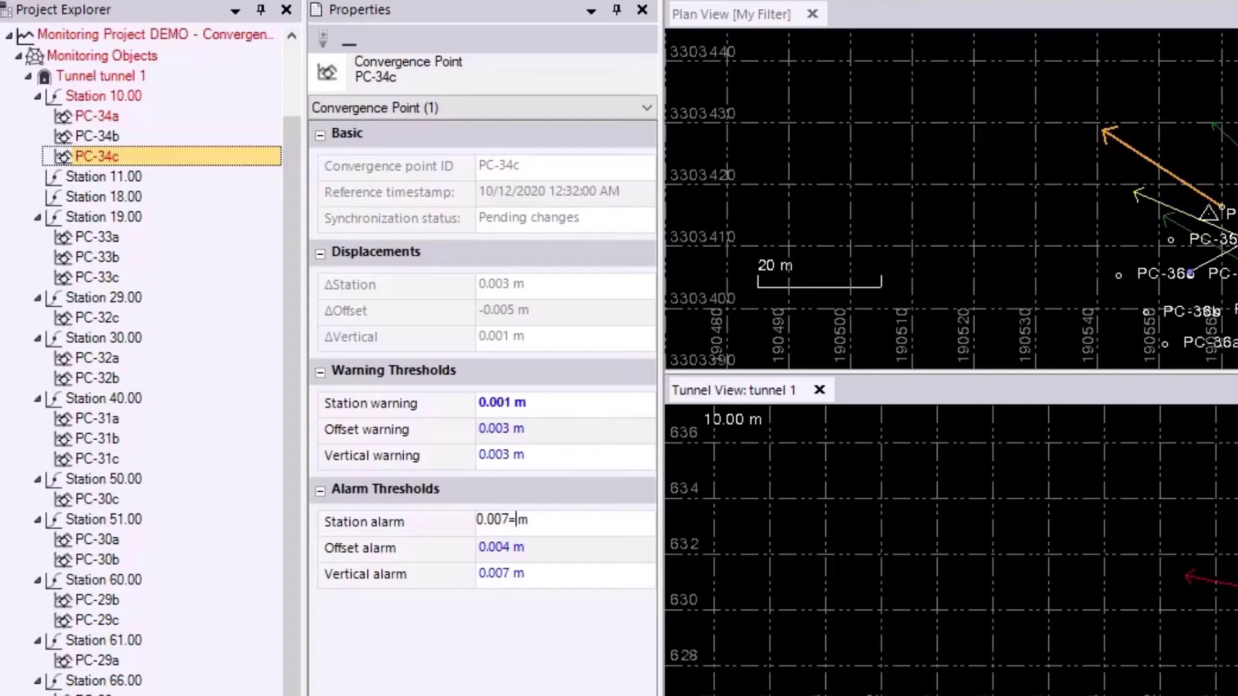
pyautogui.press('BackSpace')
pyautogui.press('Return')
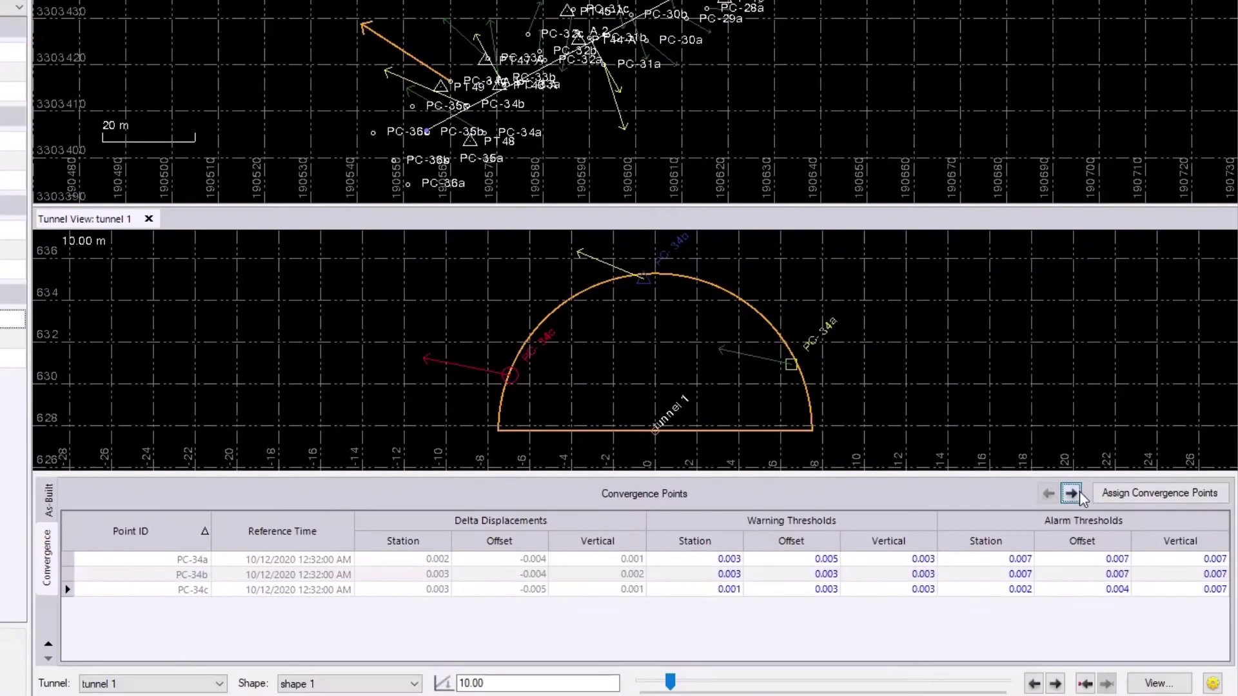
# - At station 40.00, set PC-31a's offset warning threshold to 0.002 m and lower its offset alarm threshold
pyautogui.click(1071, 494)
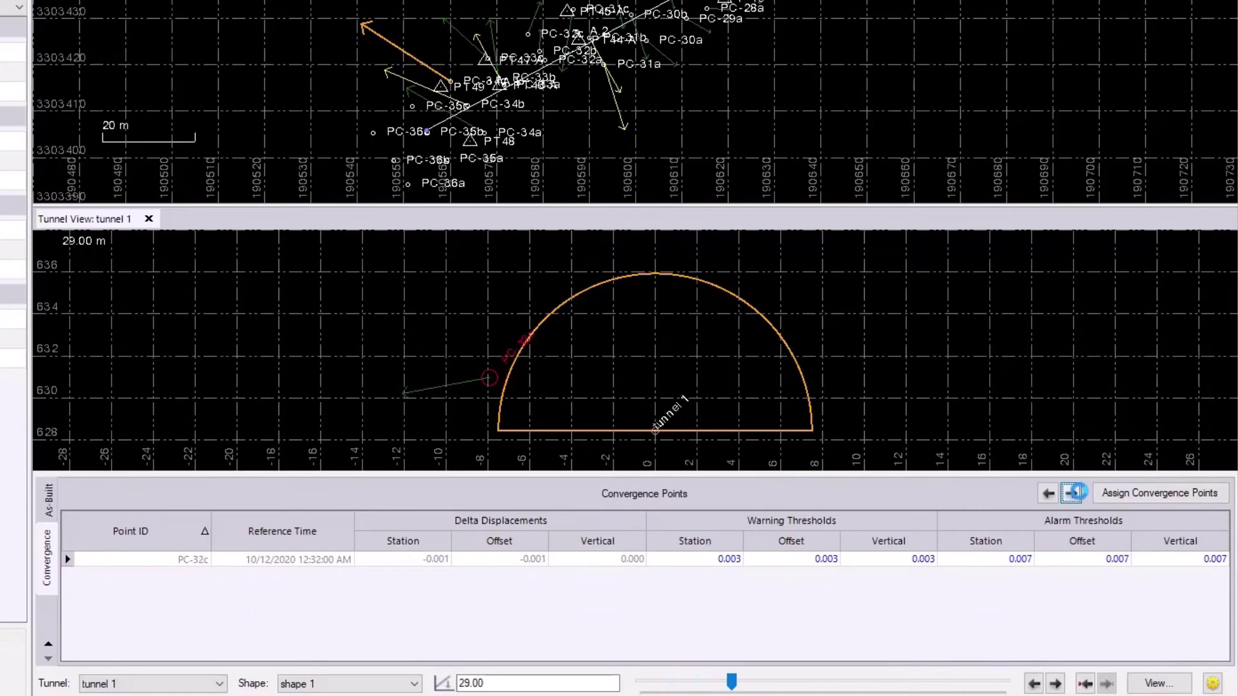
pyautogui.click(1071, 494)
pyautogui.click(1071, 494)
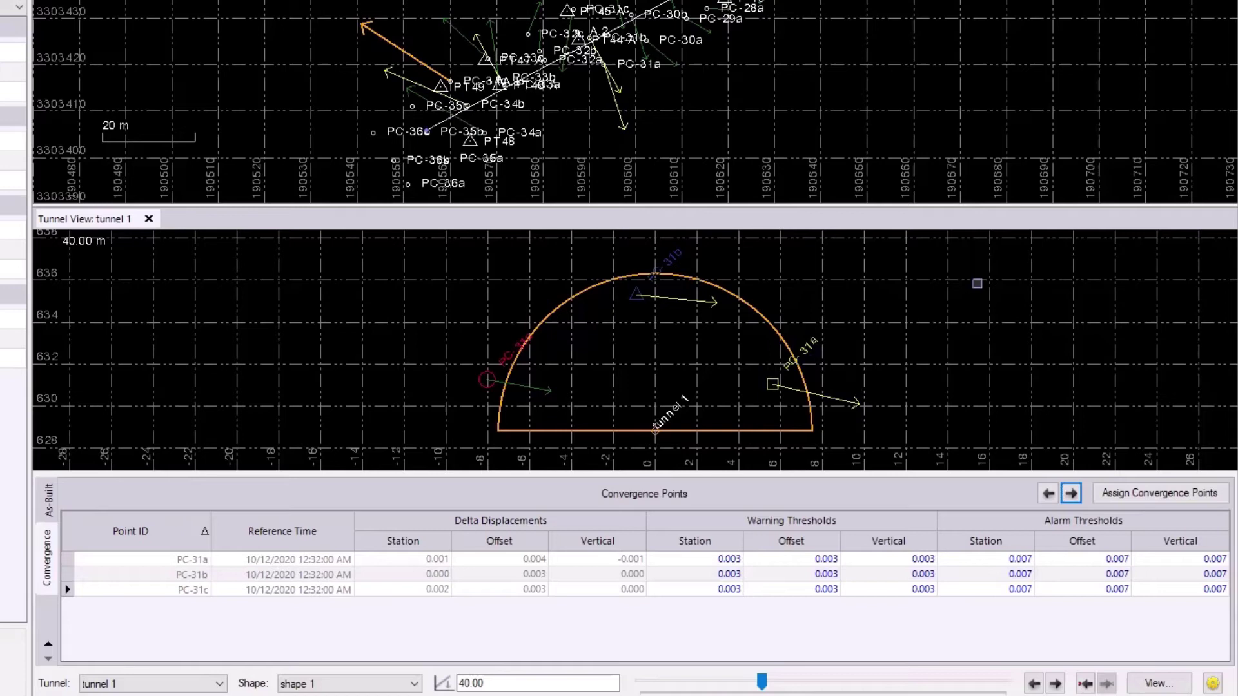
pyautogui.click(519, 560)
pyautogui.click(828, 558)
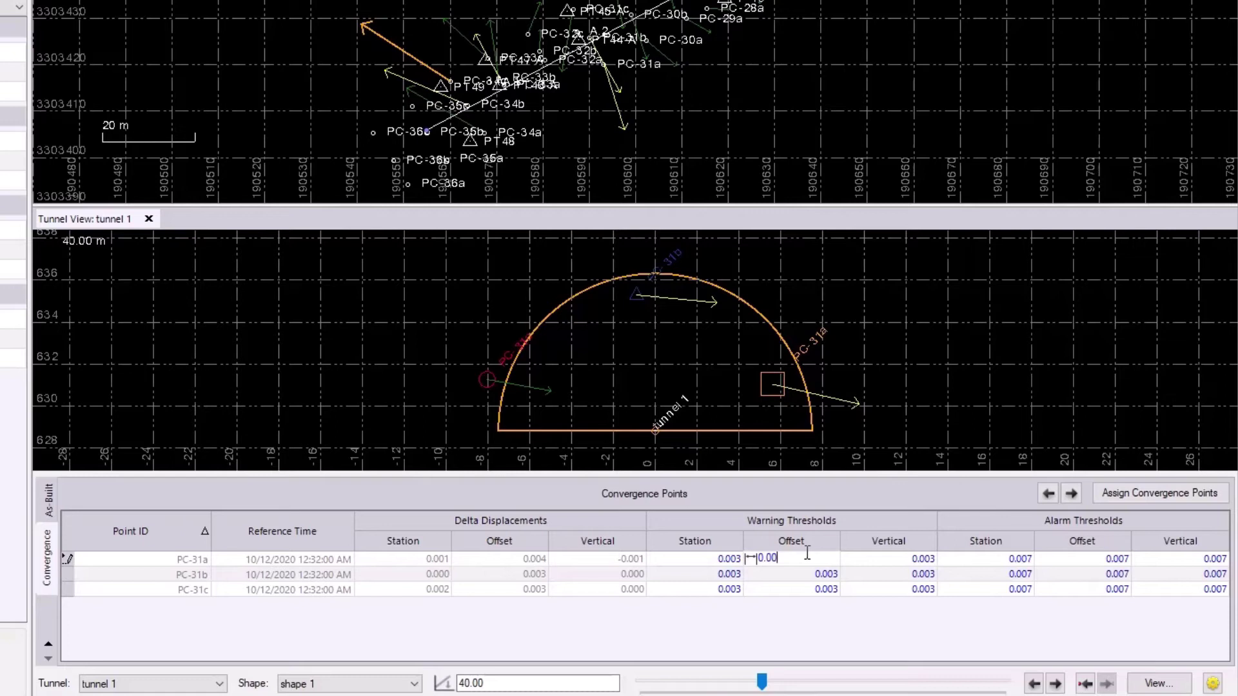
pyautogui.press('Return')
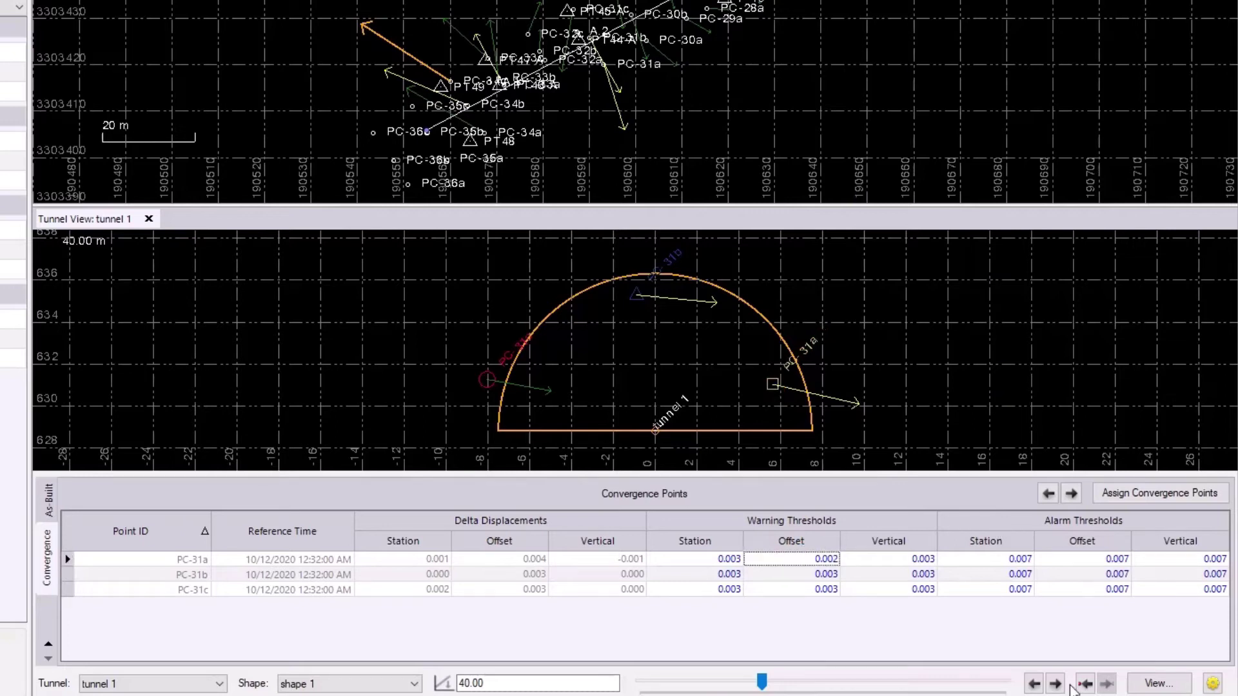
pyautogui.click(1108, 560)
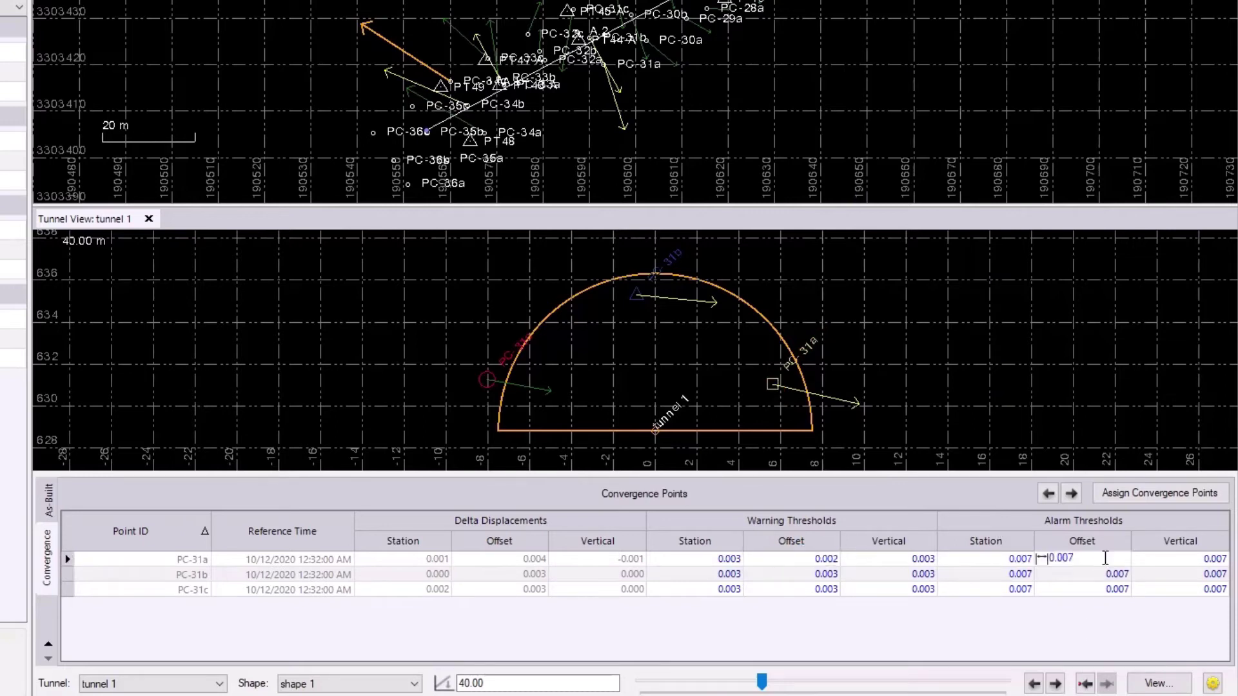
pyautogui.press('Return')
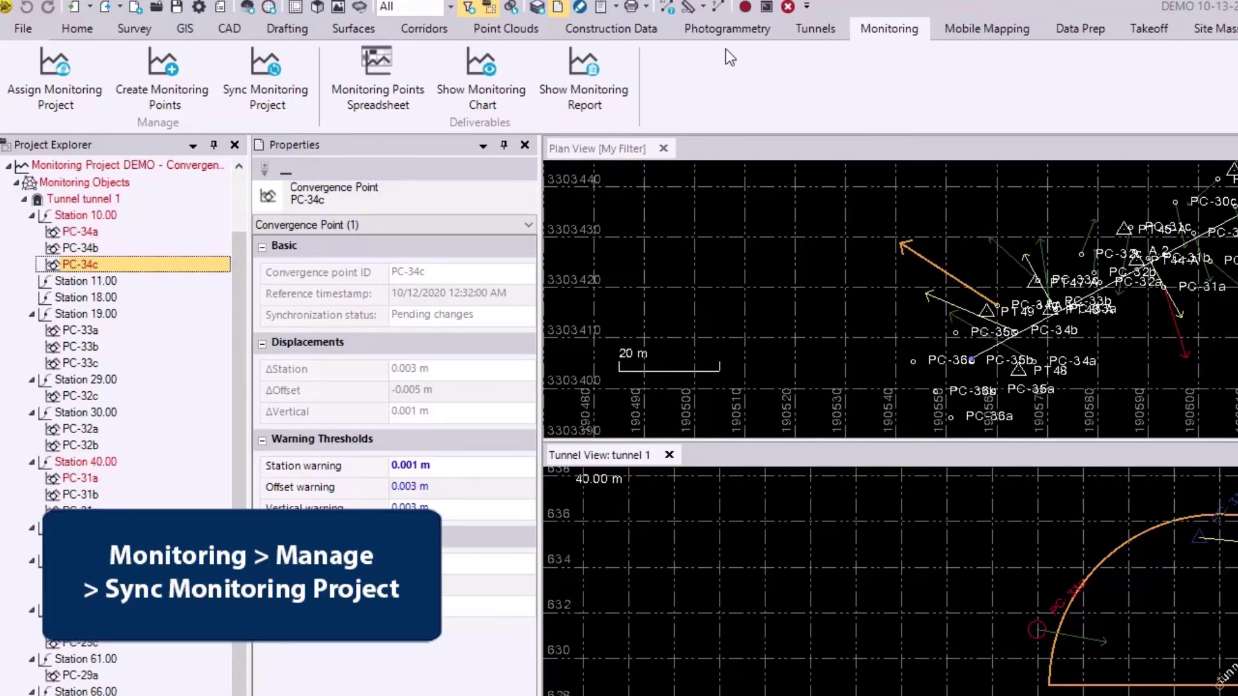
# - Synchronize the monitoring project, agreeing to save the project first
pyautogui.click(292, 92)
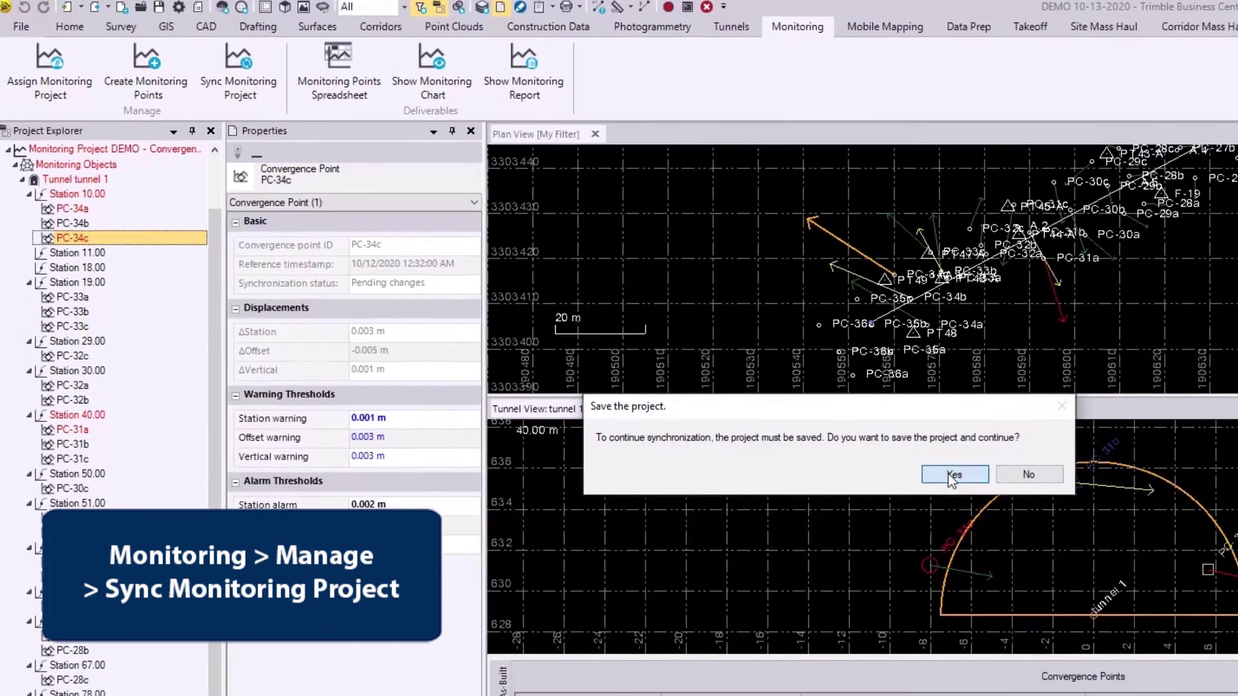
pyautogui.click(1063, 528)
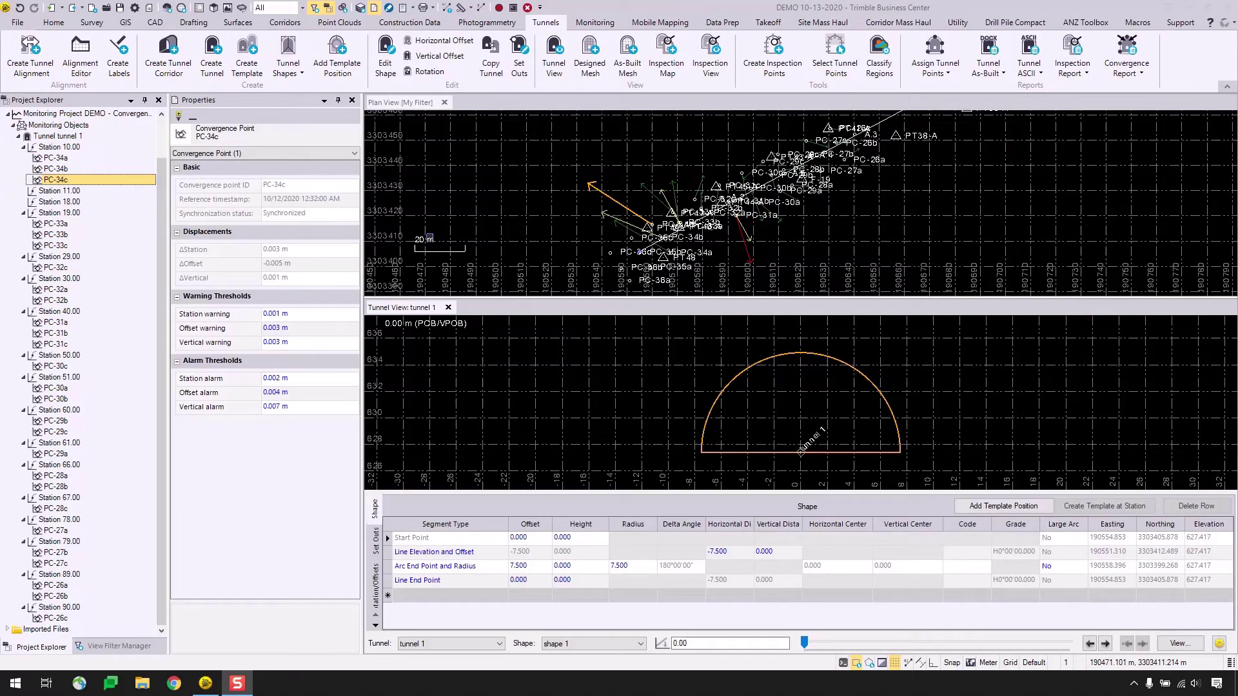
# - Close the Properties pane and the Tunnel View of tunnel 1
pyautogui.click(352, 100)
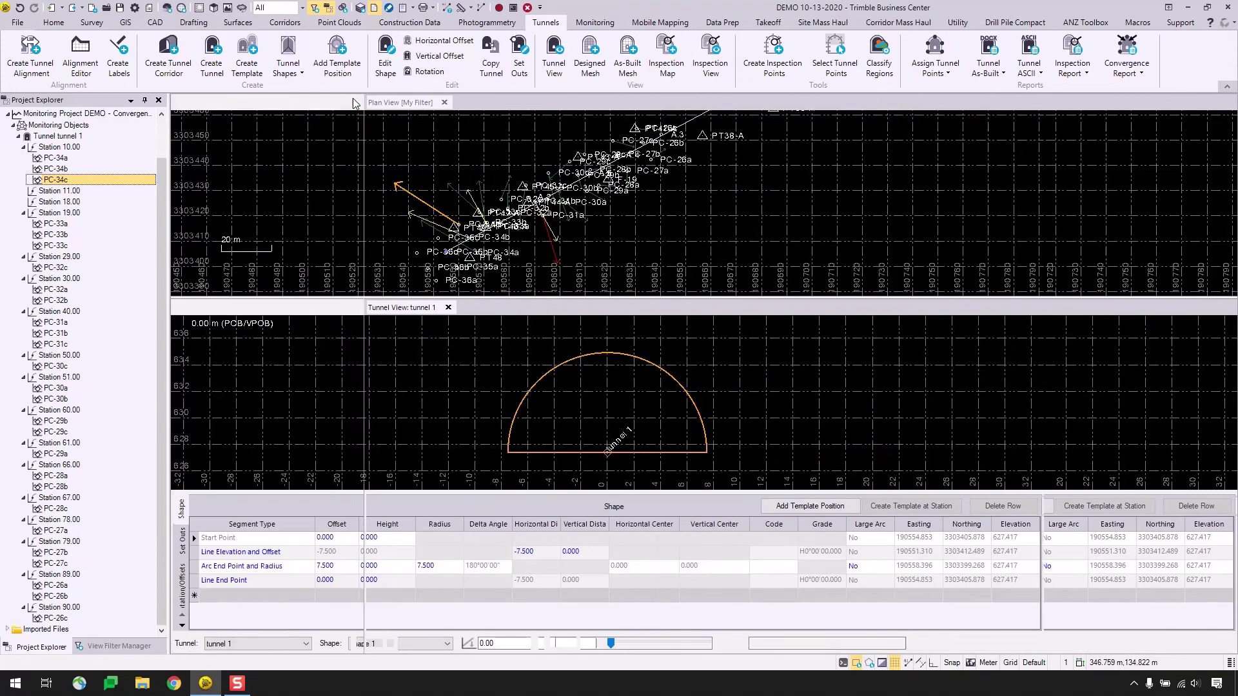
pyautogui.click(252, 309)
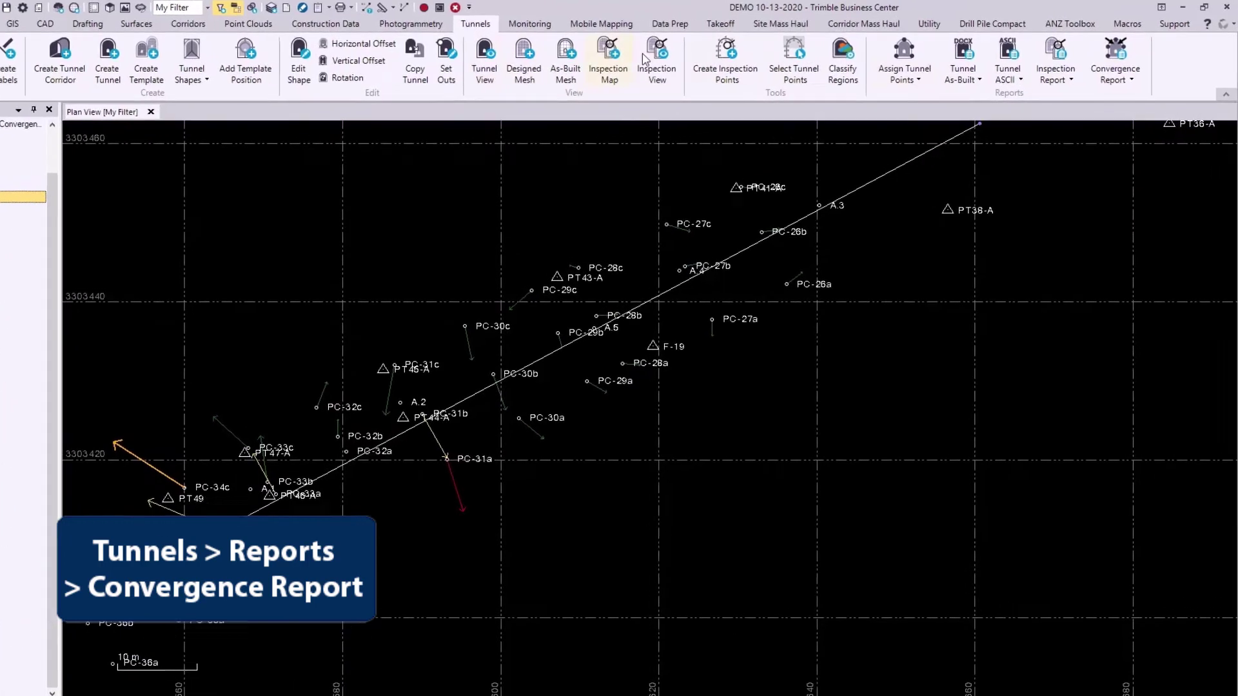
# - Start a Tunnel Convergence Report for tunnel 1 with shape 1 included, and look through its convergence points by station
pyautogui.click(1114, 74)
pyautogui.click(1126, 94)
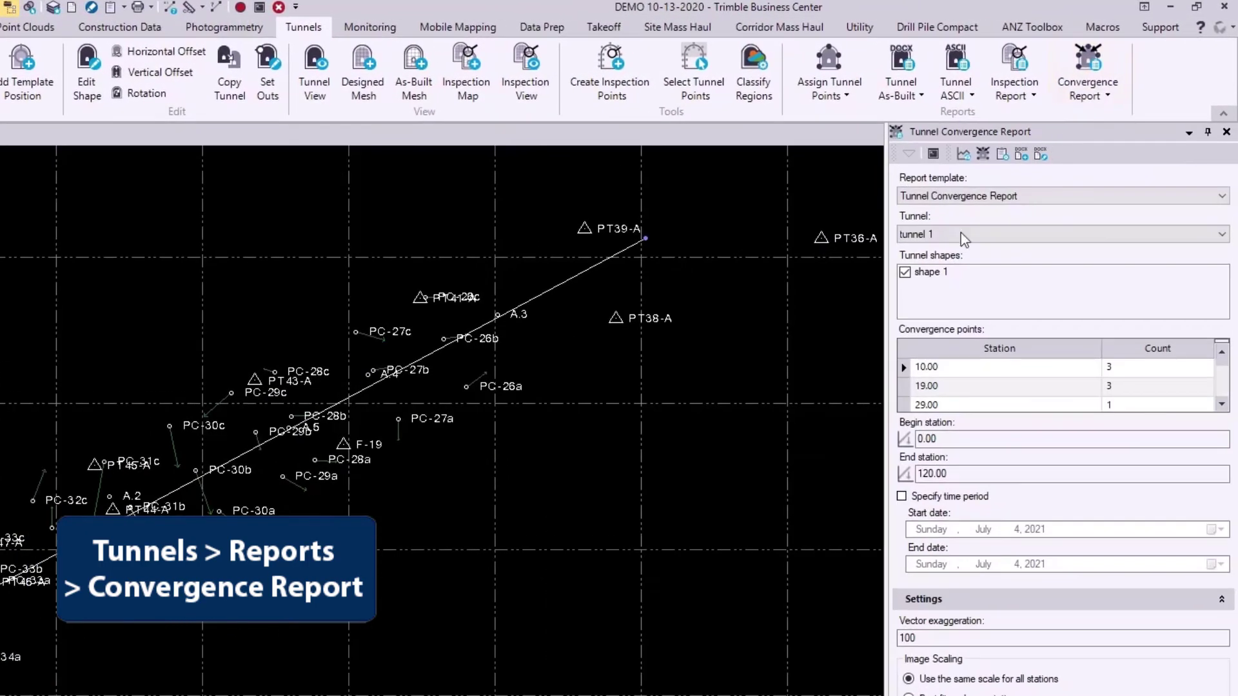
pyautogui.click(927, 235)
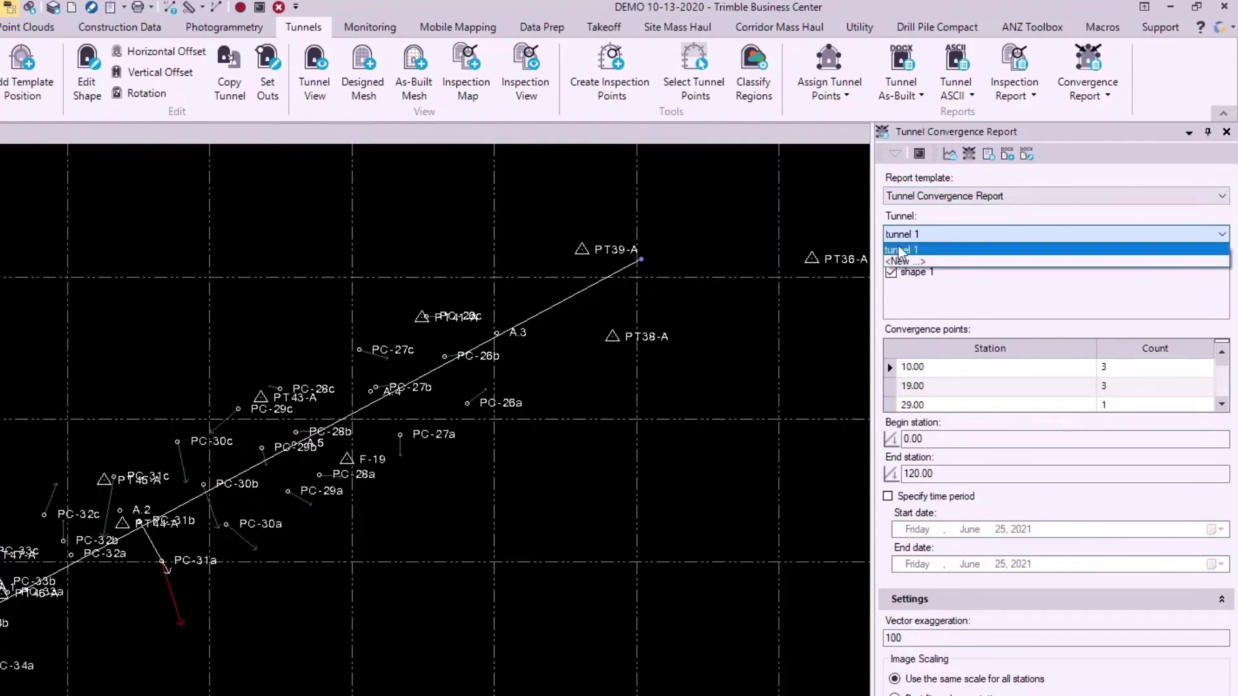
pyautogui.click(931, 235)
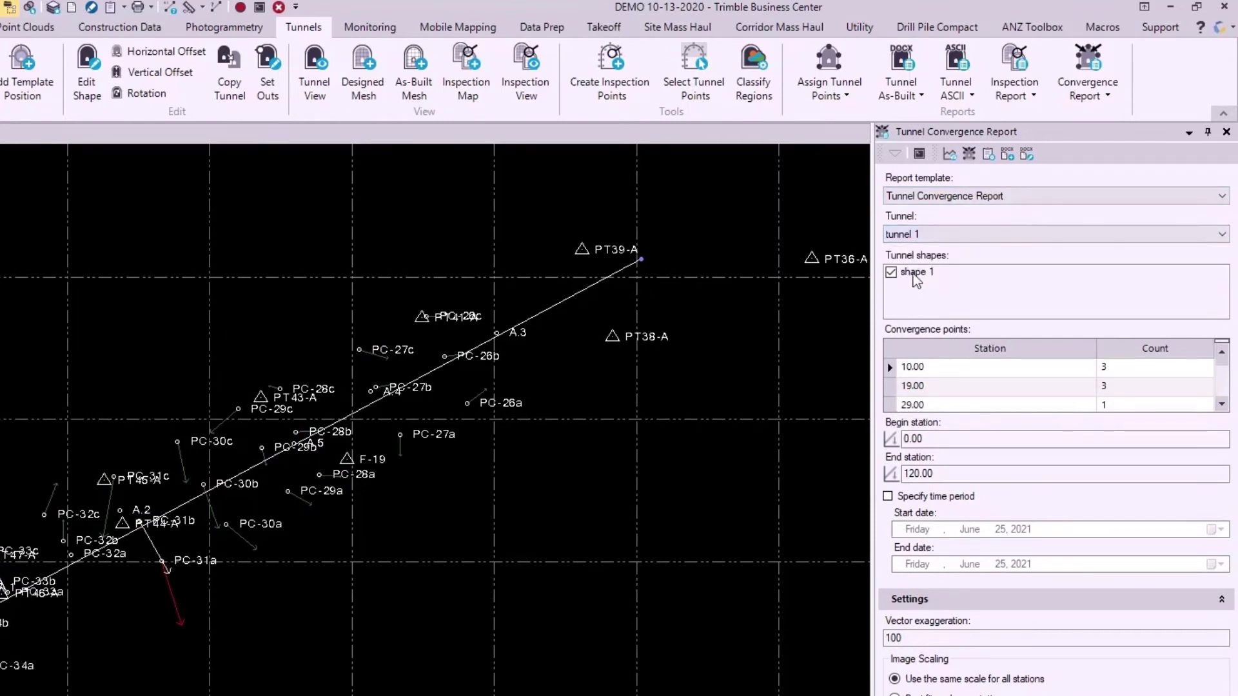
pyautogui.scroll(-3, 923, 369)
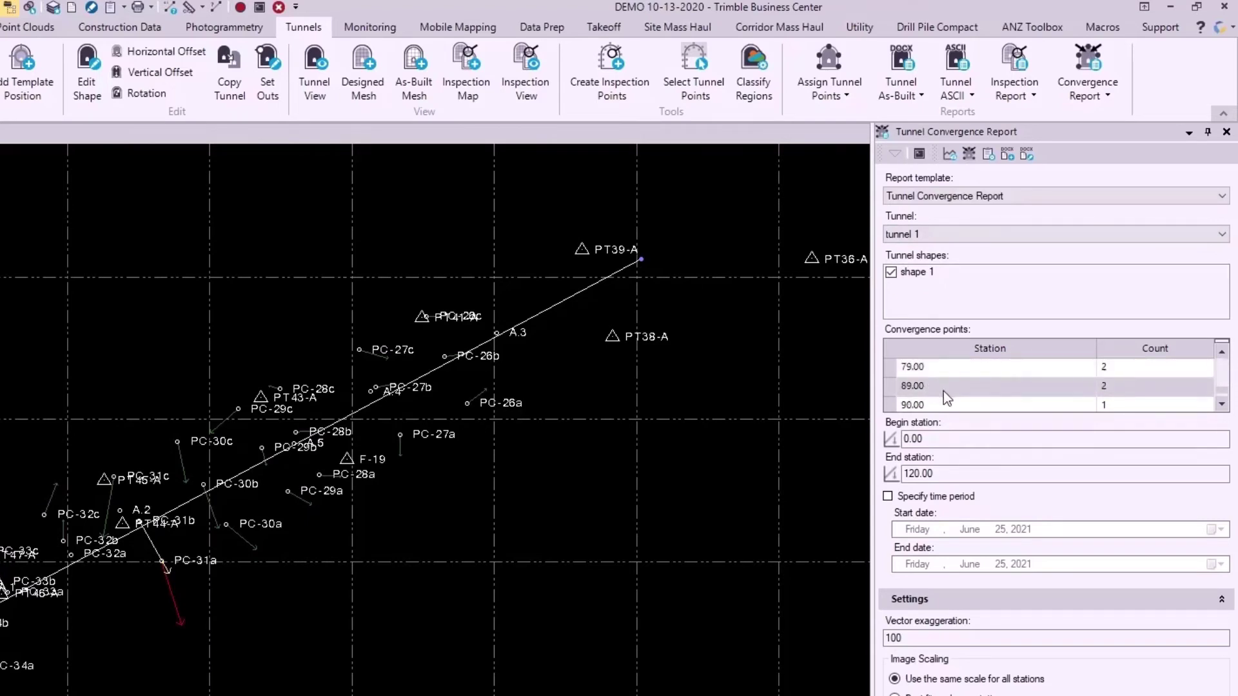
pyautogui.scroll(4, 943, 390)
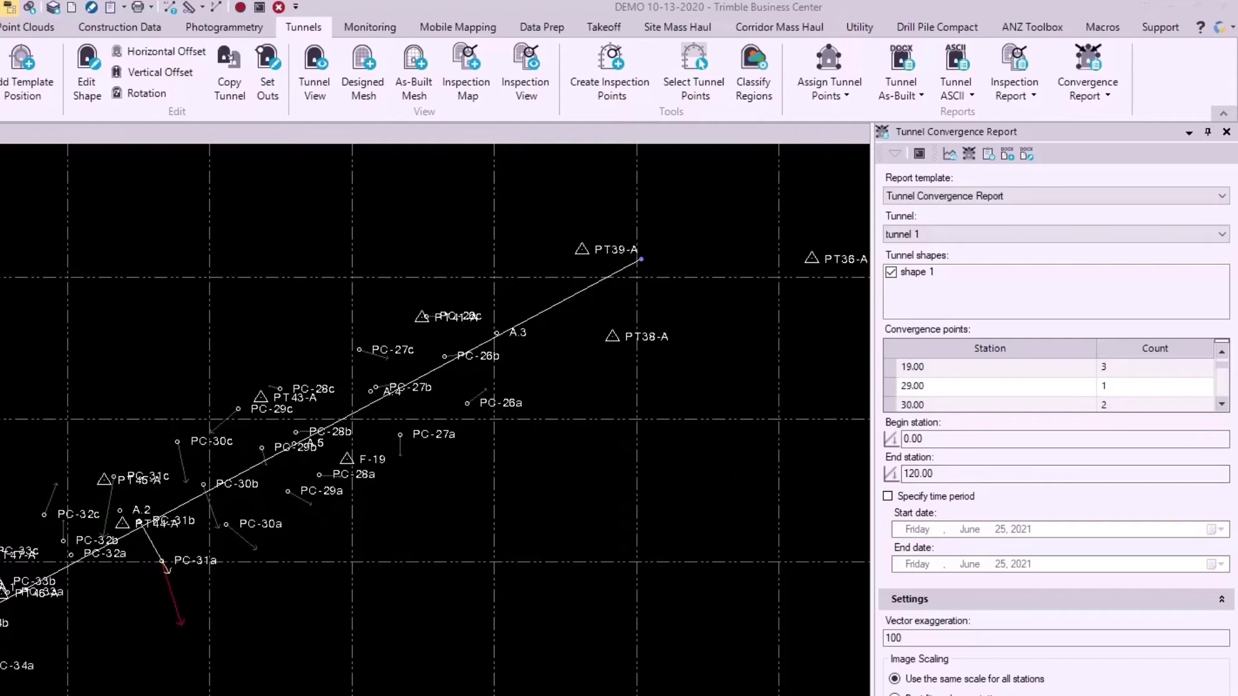
# - Limit the report range by keeping begin station 0.00 and picking end station 44.97 along the tunnel in the plan view
pyautogui.click(939, 441)
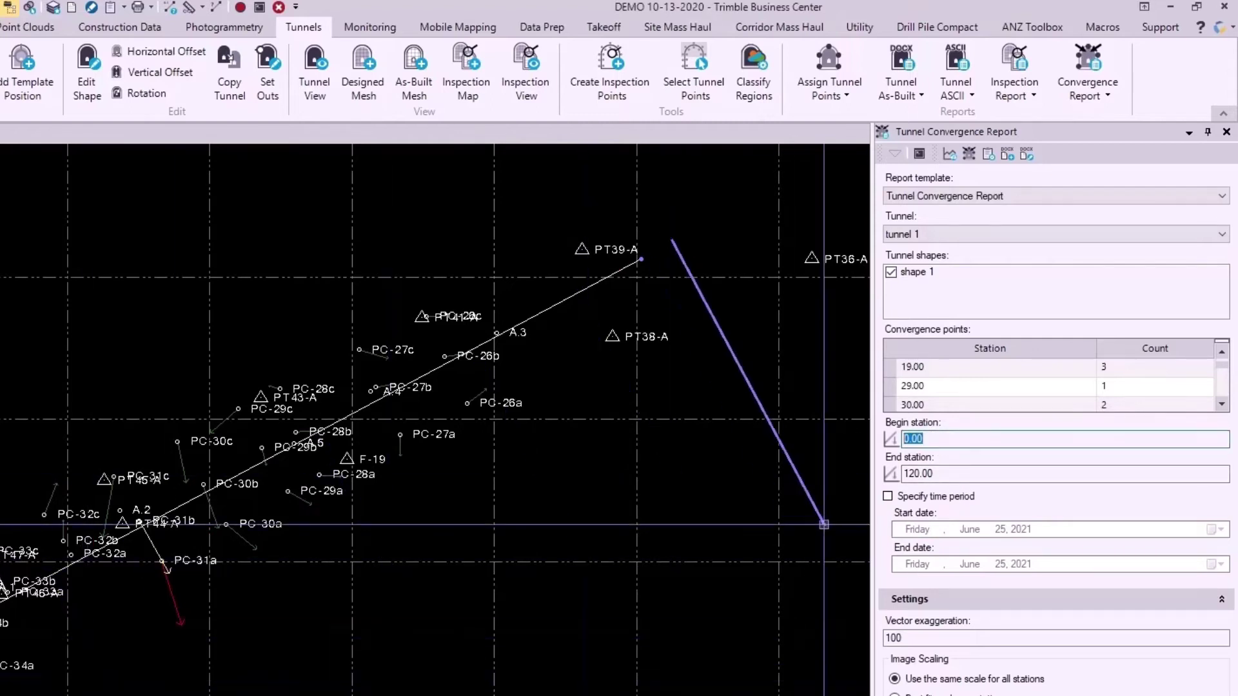
pyautogui.press('Tab')
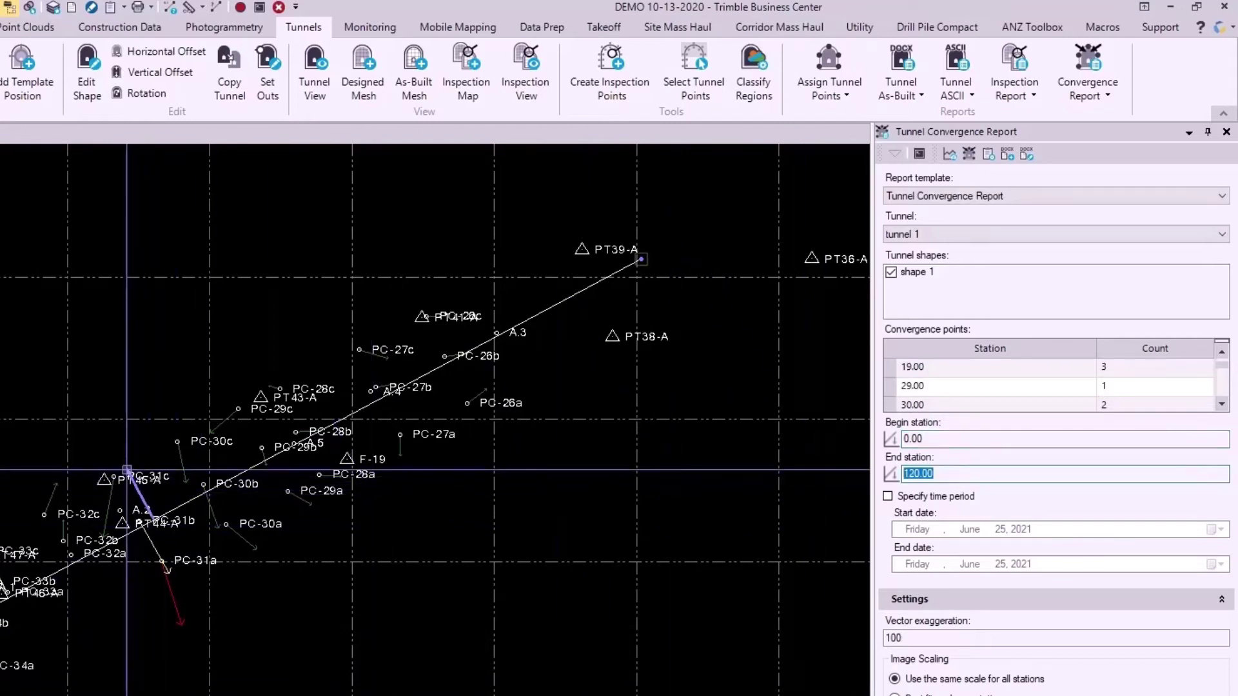
pyautogui.click(129, 434)
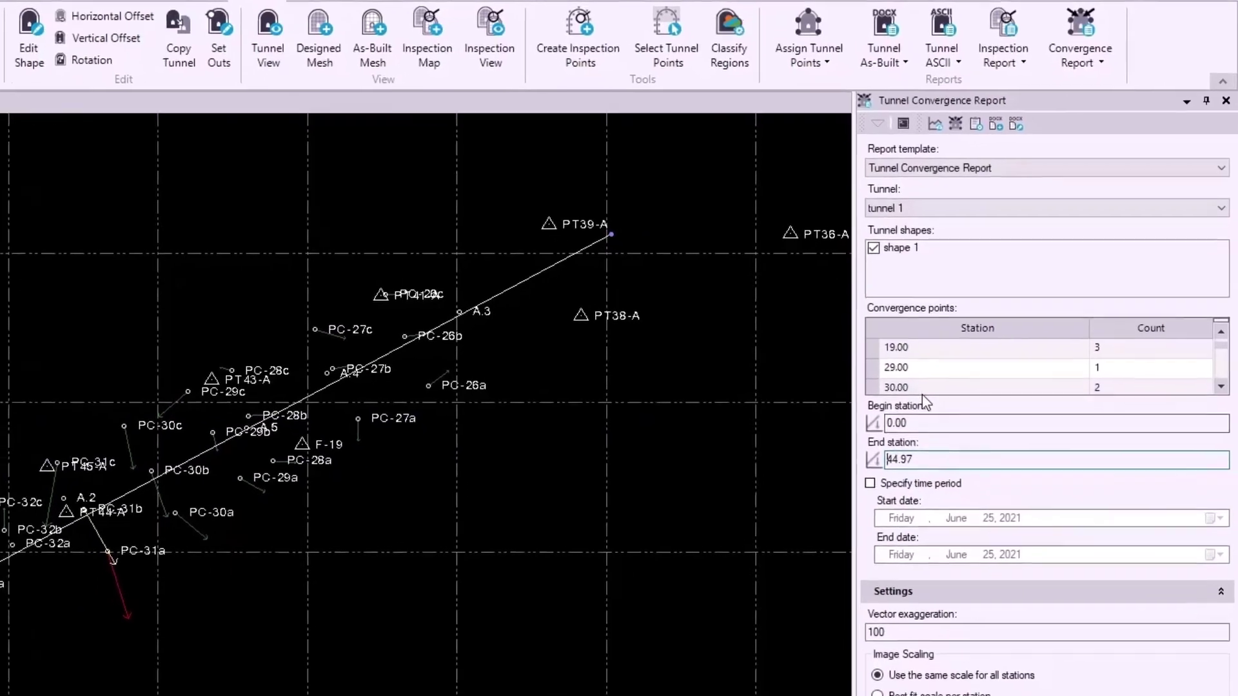
pyautogui.scroll(-1, 857, 300)
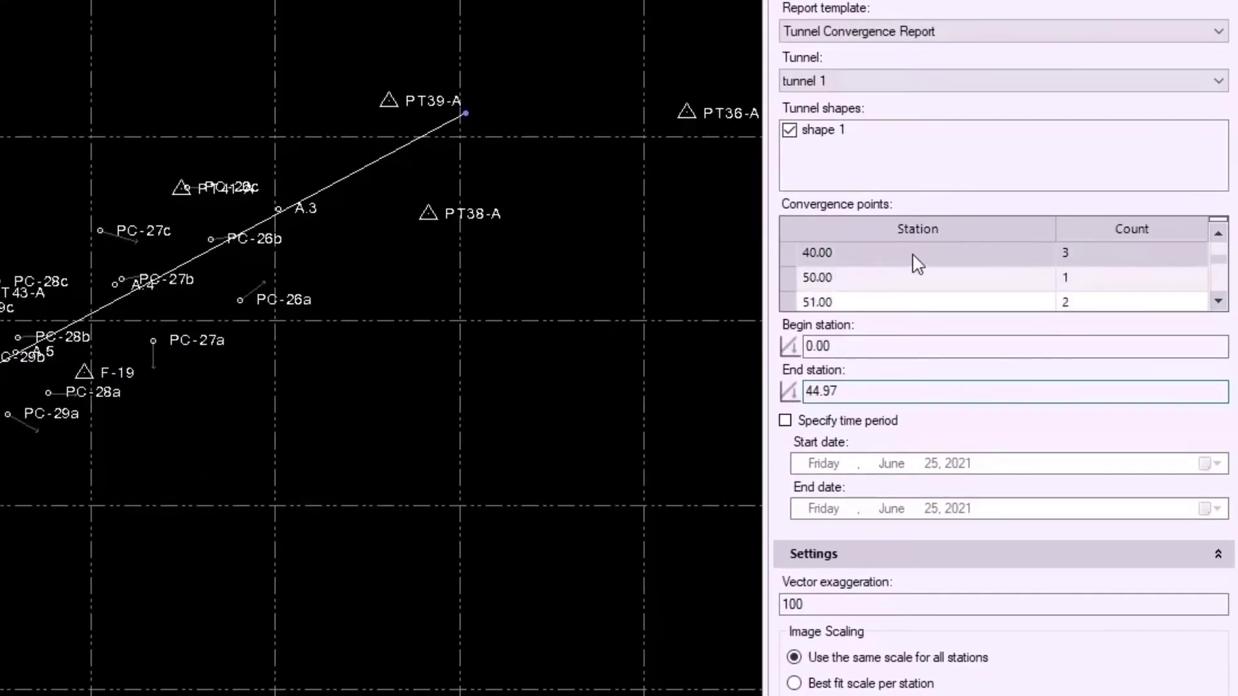
pyautogui.moveTo(6, 411); pyautogui.dragTo(102, 409, button='middle')
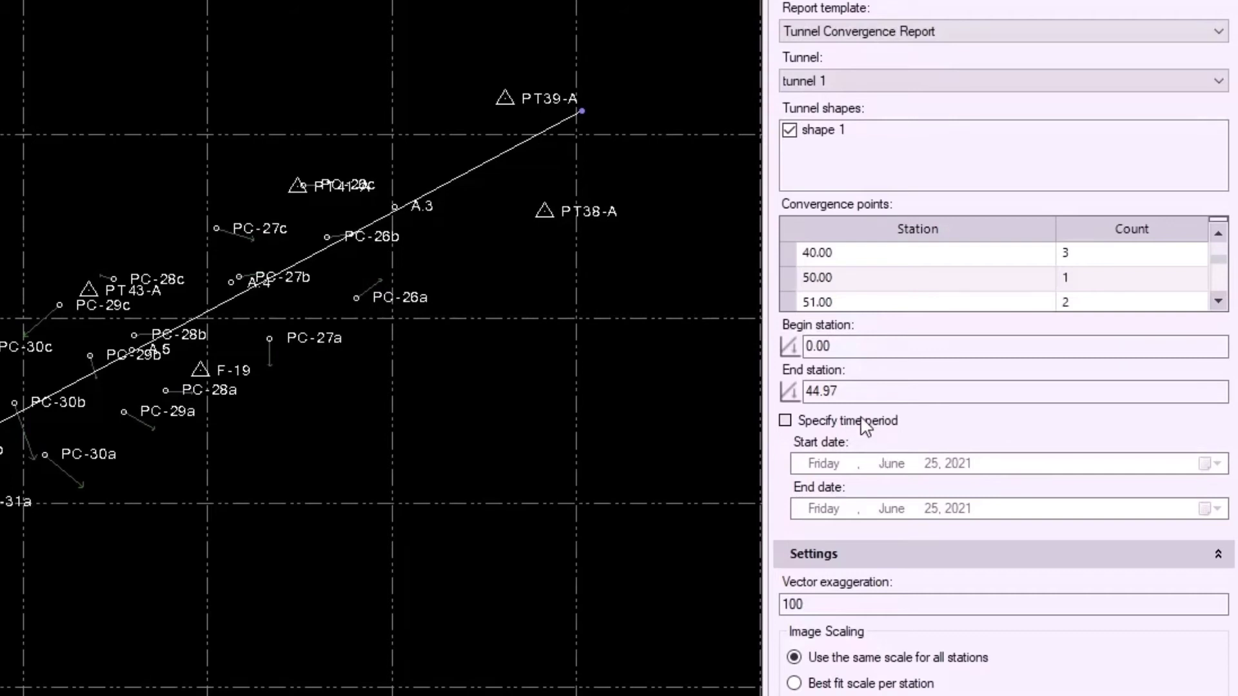
# - Set the vector exaggeration to 200 with the same image scale for all stations, and generate the convergence report
pyautogui.click(829, 603)
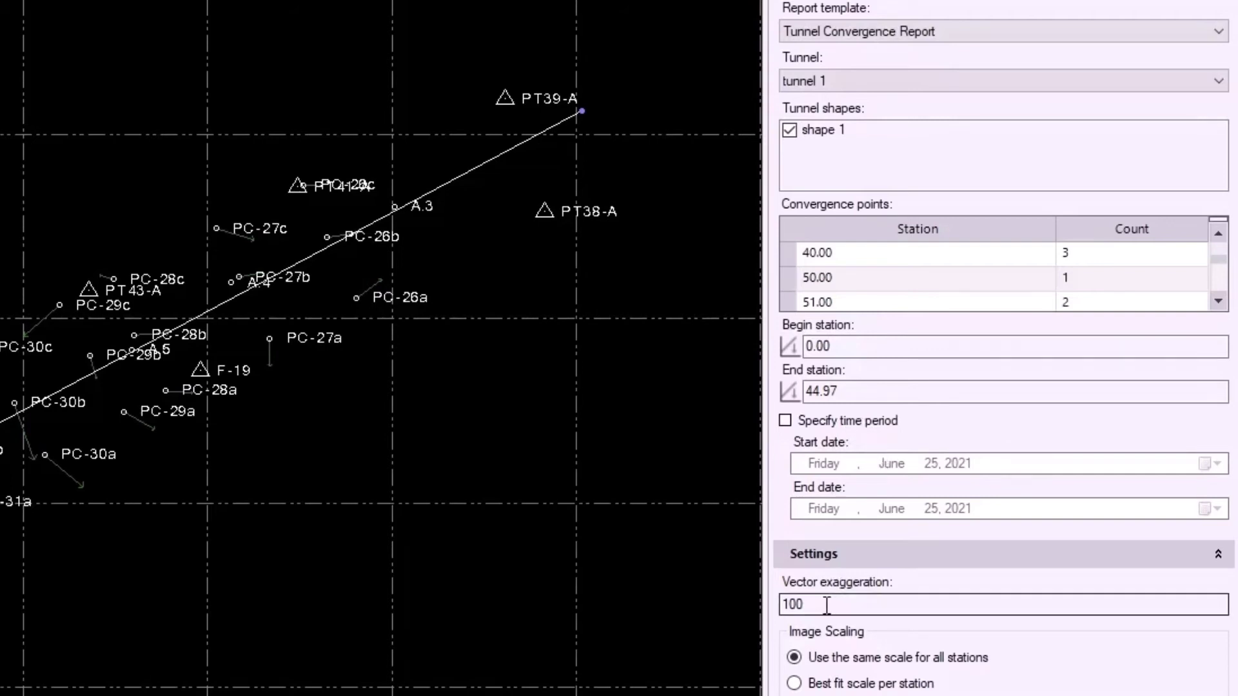
pyautogui.moveTo(821, 602); pyautogui.dragTo(730, 604)
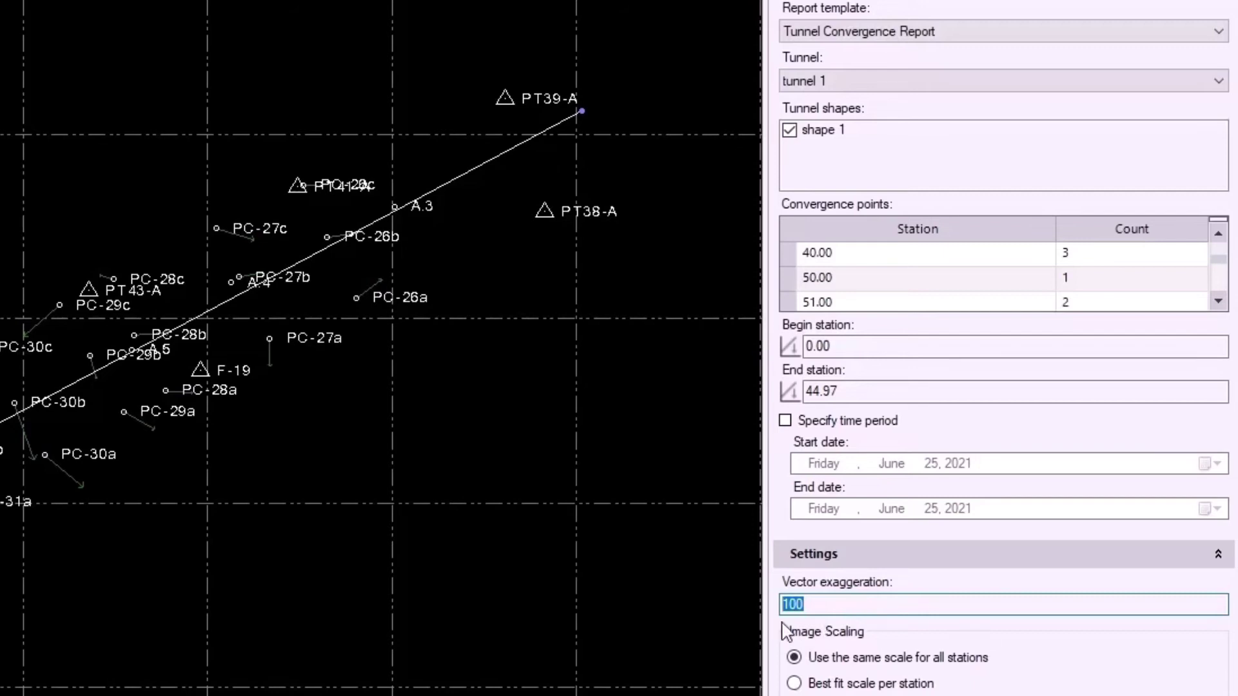
pyautogui.click(856, 607)
pyautogui.doubleClick(866, 604)
pyautogui.write('200')
pyautogui.click(843, 659)
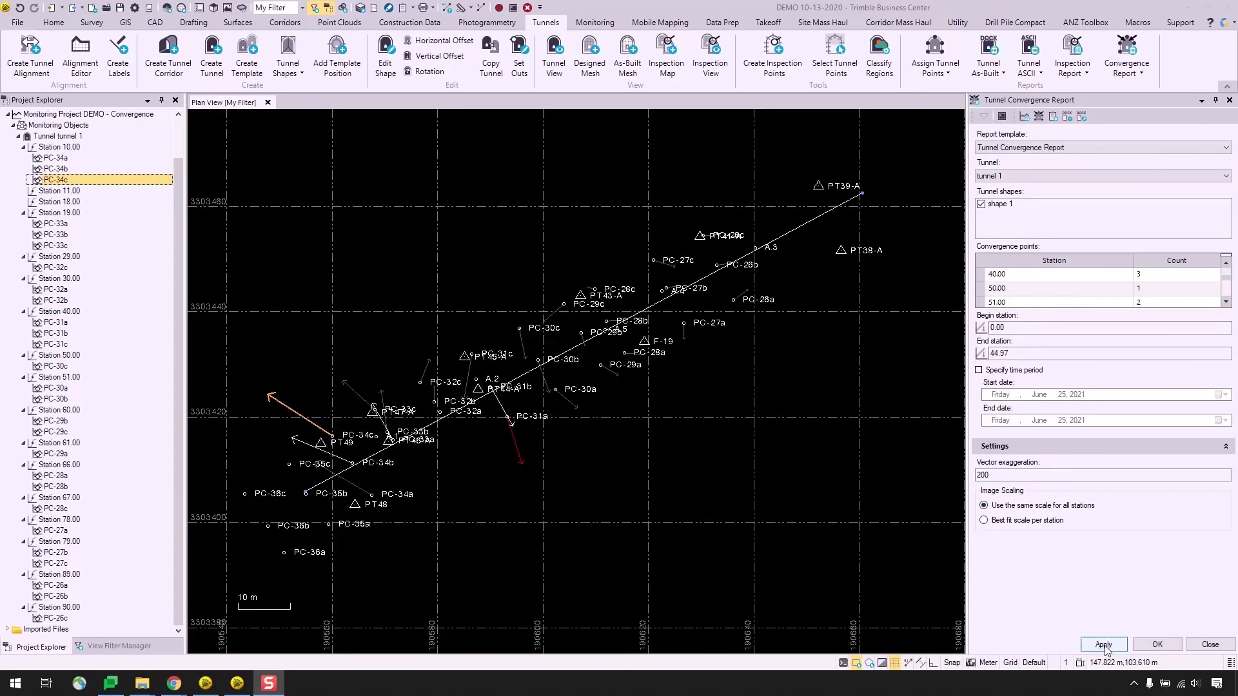
pyautogui.click(1103, 644)
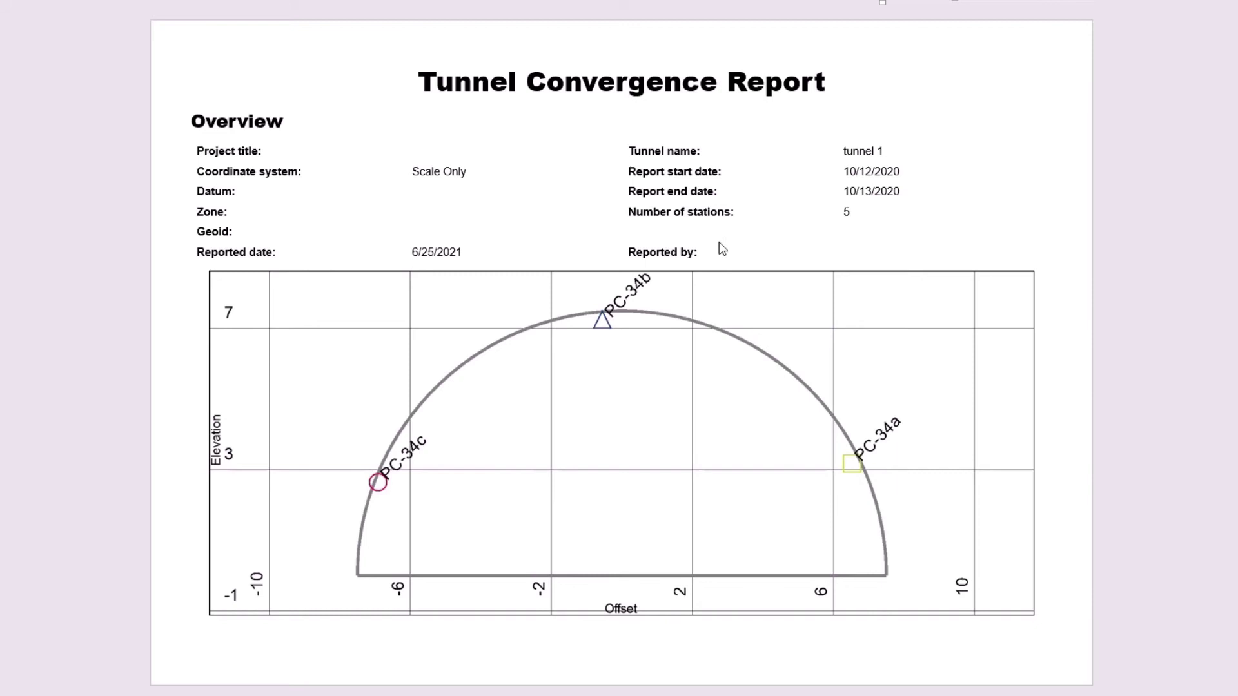
# - Examine the report's overview cross-section and the summary table of stations, points and number of epochs
pyautogui.scroll(-8, 450, 294)
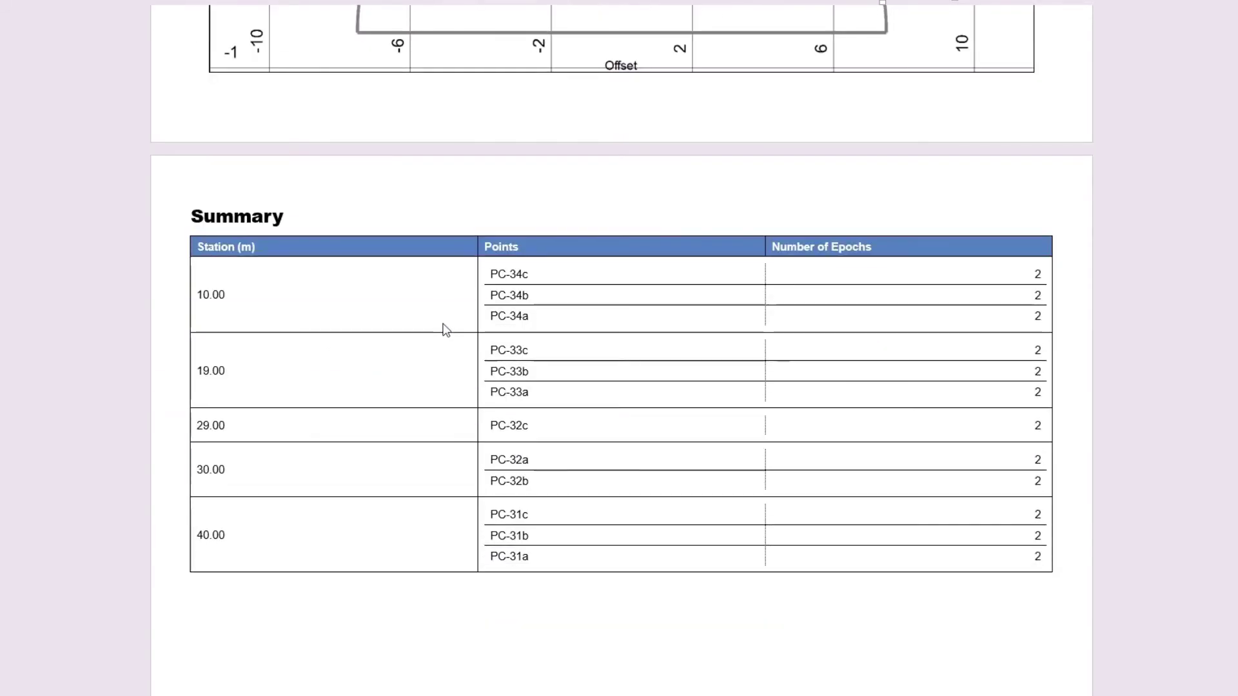
pyautogui.scroll(-1, 387, 290)
pyautogui.moveTo(209, 249); pyautogui.dragTo(194, 498)
pyautogui.click(242, 513)
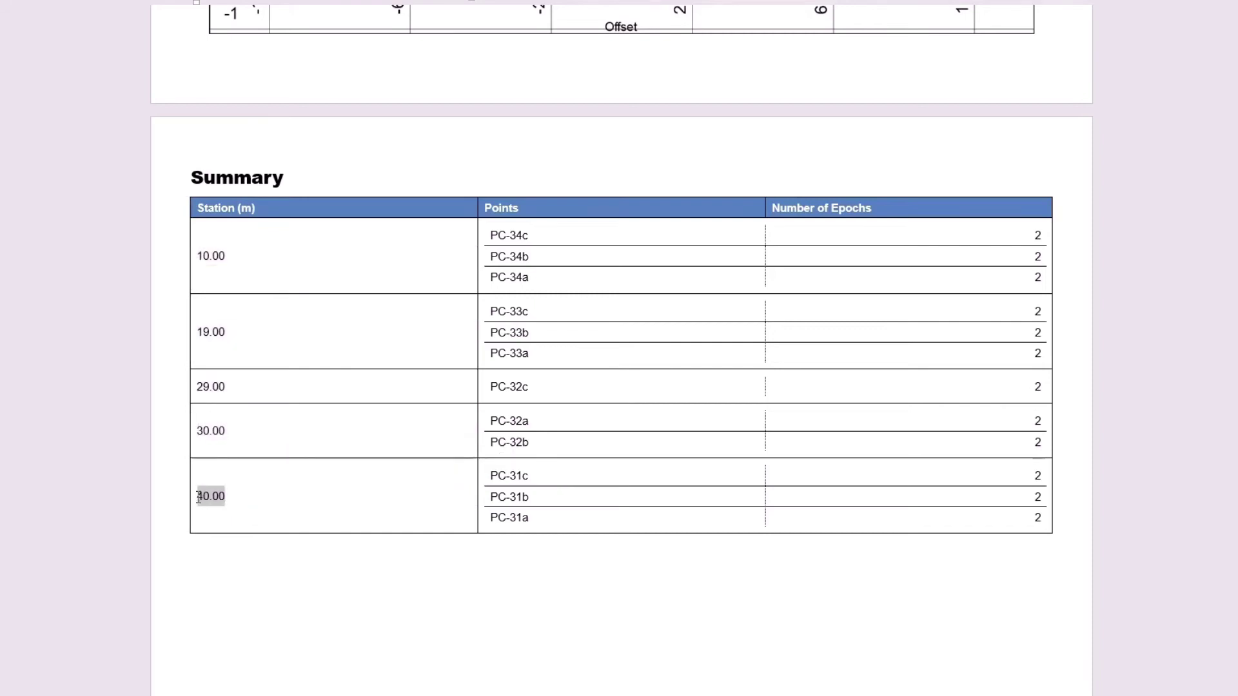
pyautogui.click(243, 497)
pyautogui.moveTo(488, 232); pyautogui.dragTo(546, 286)
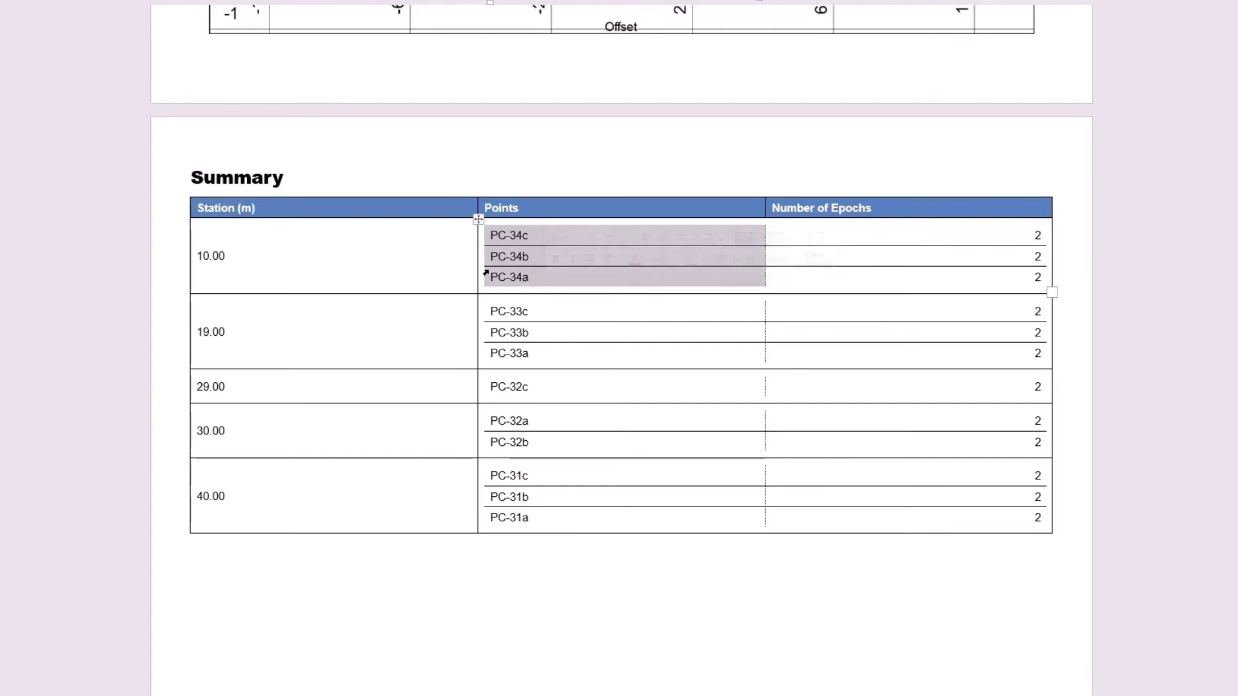
pyautogui.scroll(8, 672, 268)
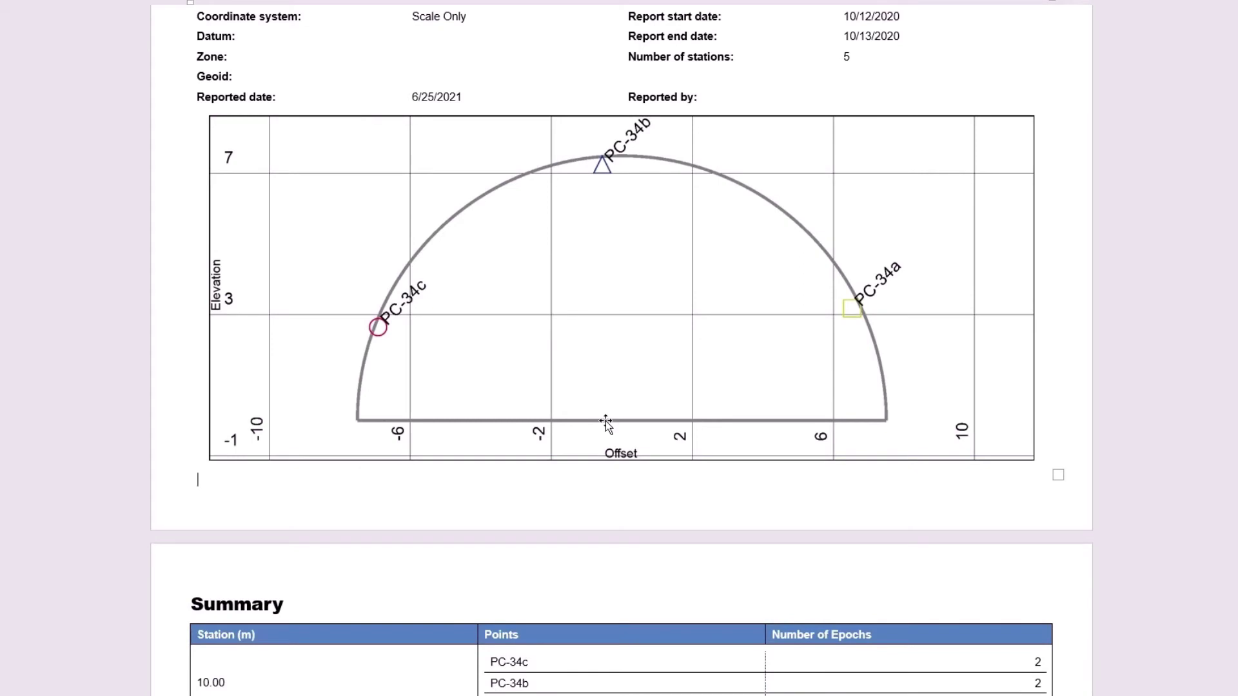
pyautogui.click(624, 390)
pyautogui.scroll(-5, 620, 396)
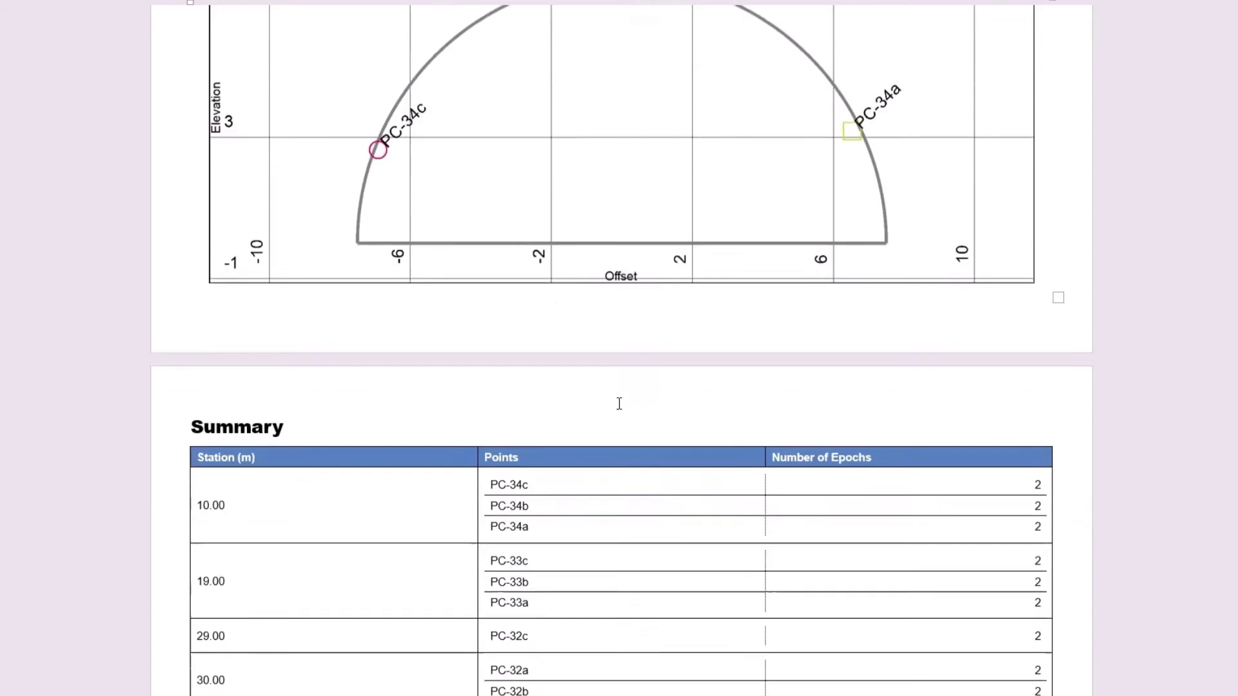
pyautogui.scroll(-1, 569, 383)
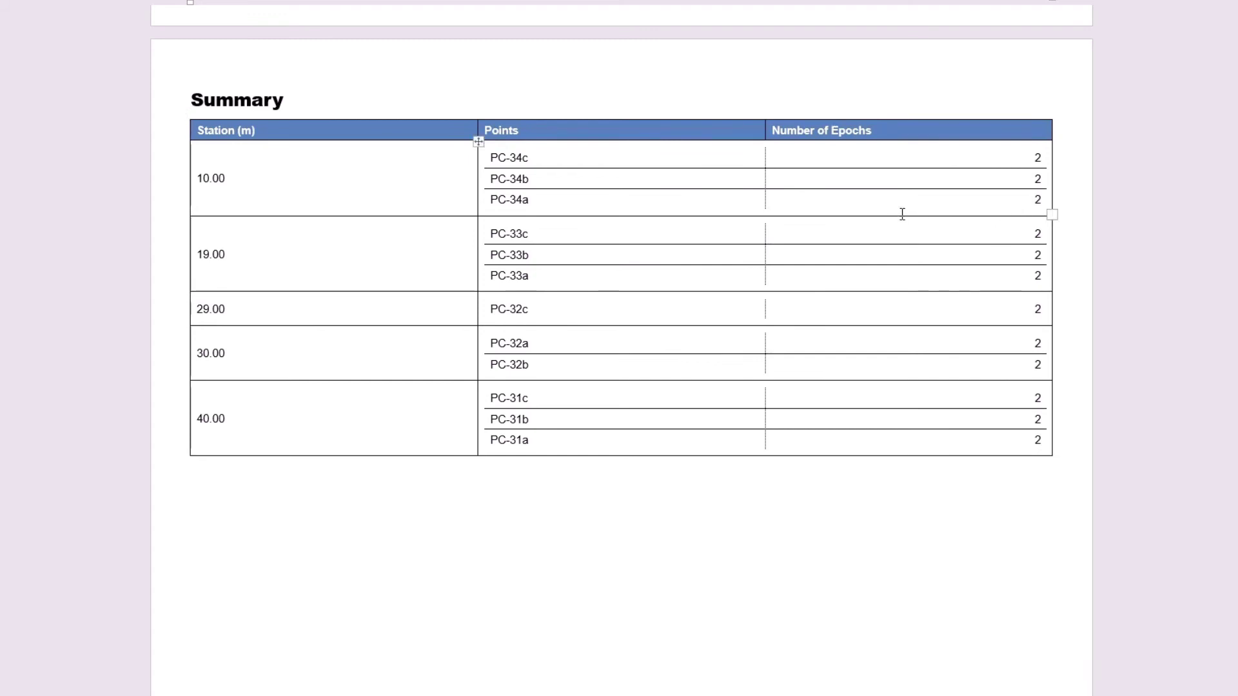
# - Examine station 10.00's vector diagram, displacement chart and the highlighted threshold exceedances in its displacement detail
pyautogui.scroll(-10, 500, 346)
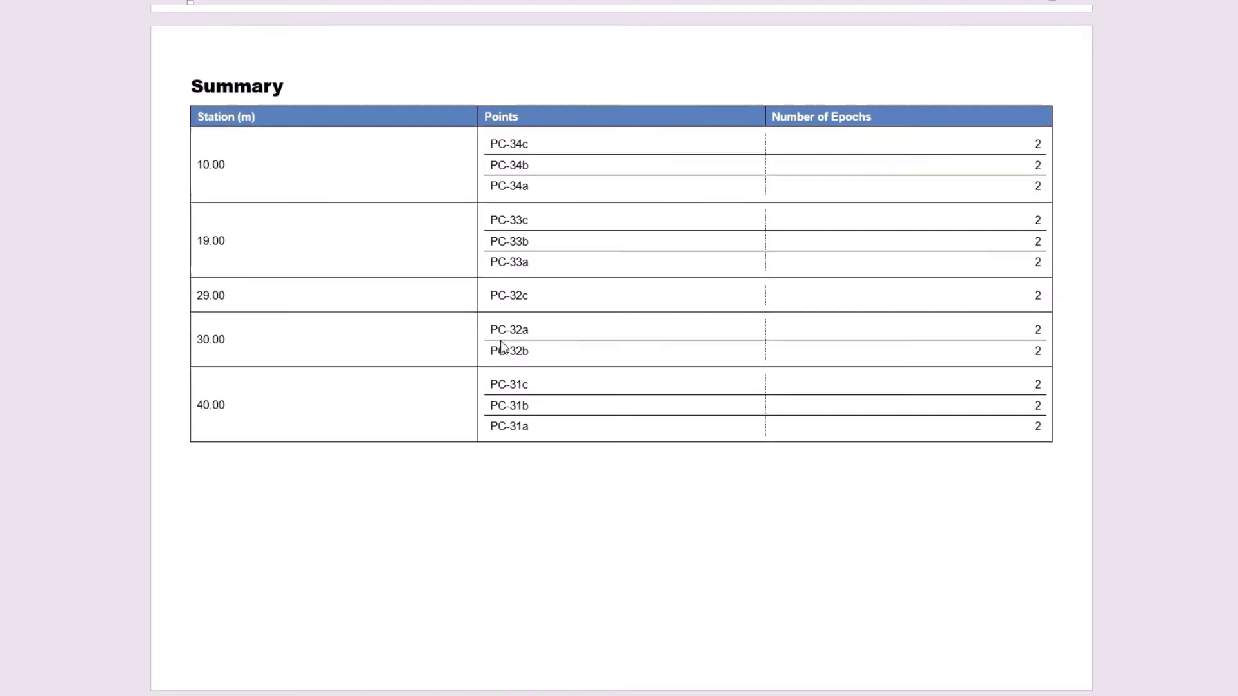
pyautogui.scroll(-2, 365, 171)
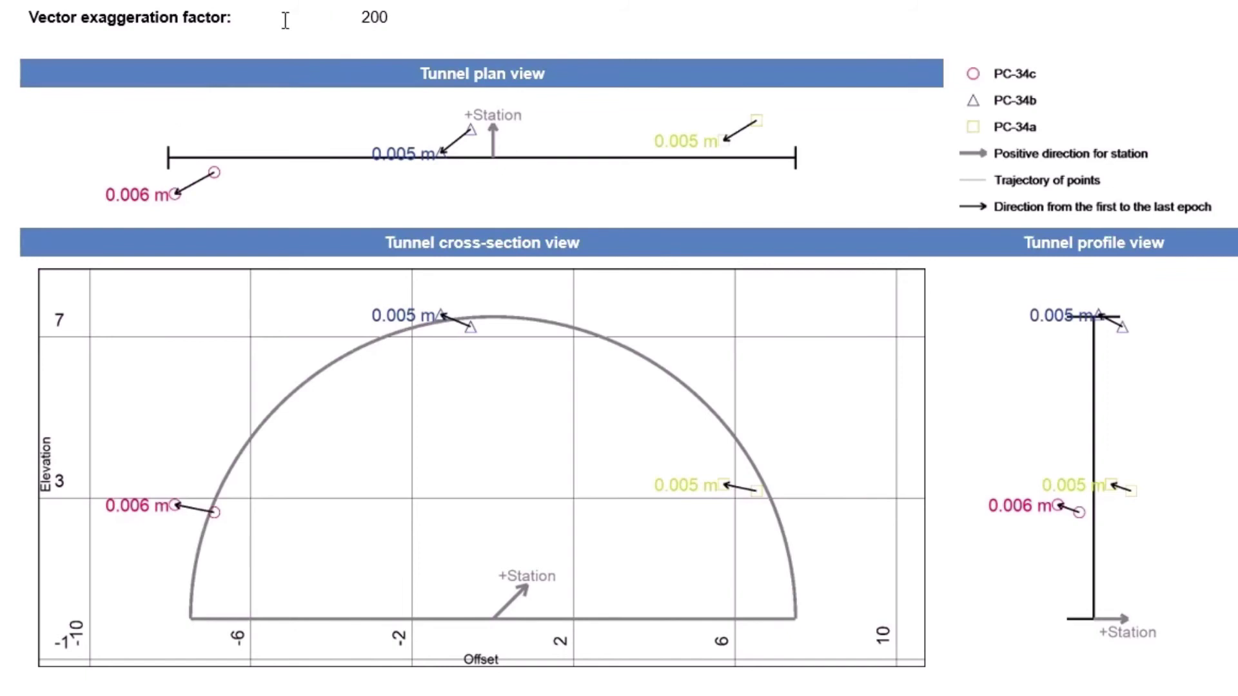
pyautogui.click(363, 15)
pyautogui.scroll(-5, 538, 280)
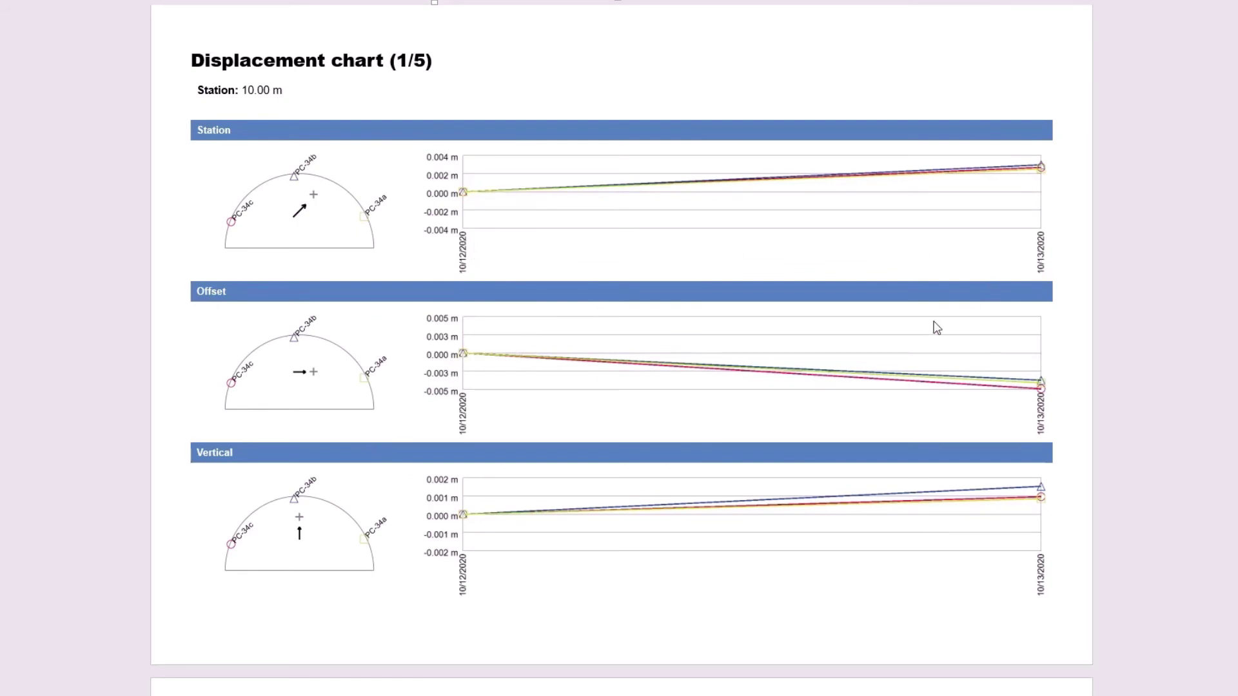
pyautogui.scroll(-7, 707, 365)
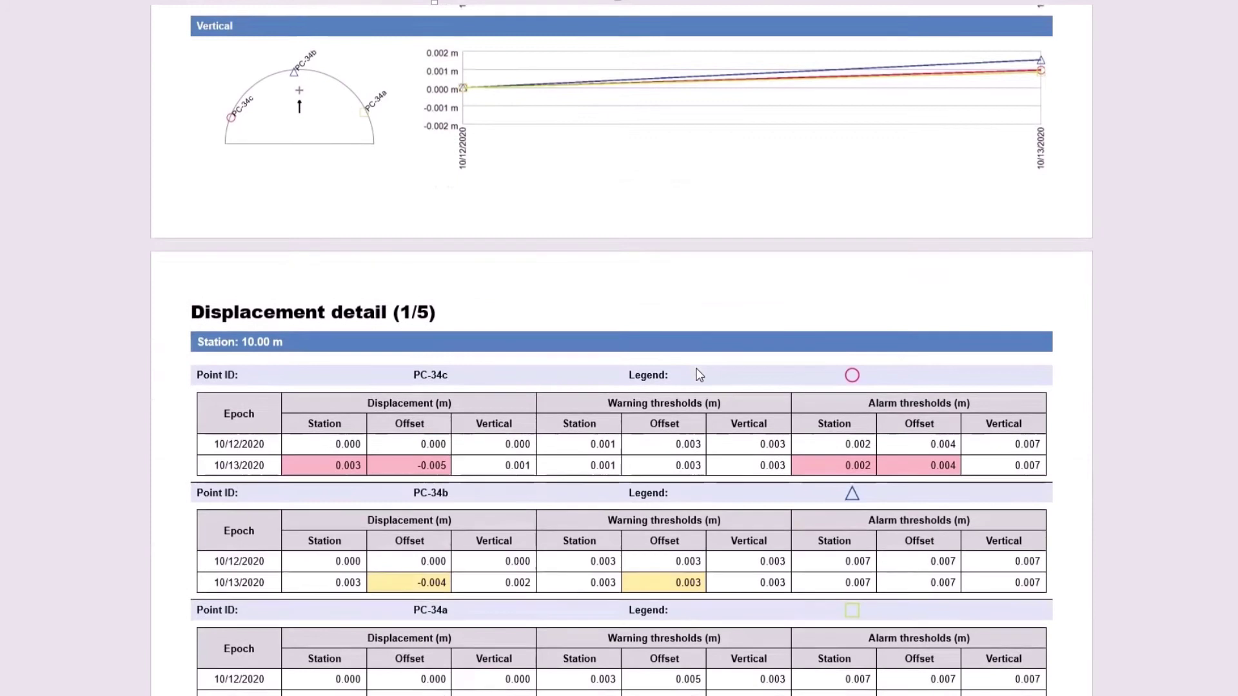
pyautogui.scroll(-2, 700, 374)
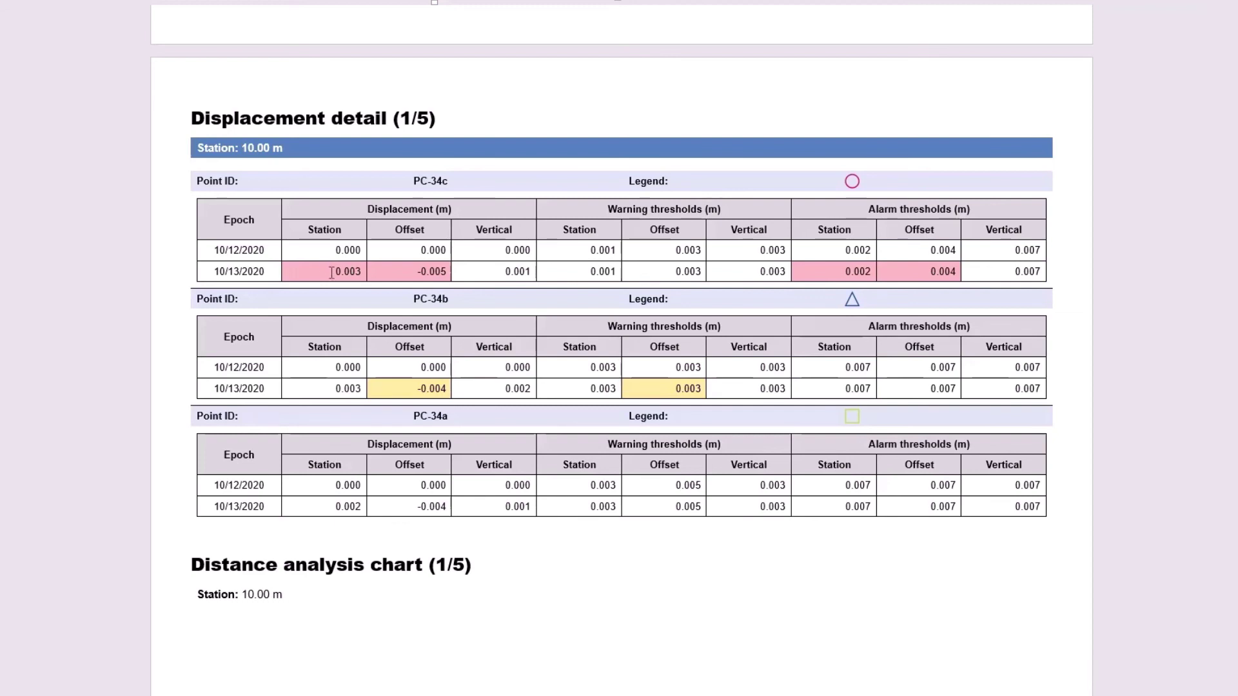
pyautogui.moveTo(331, 272); pyautogui.dragTo(443, 270)
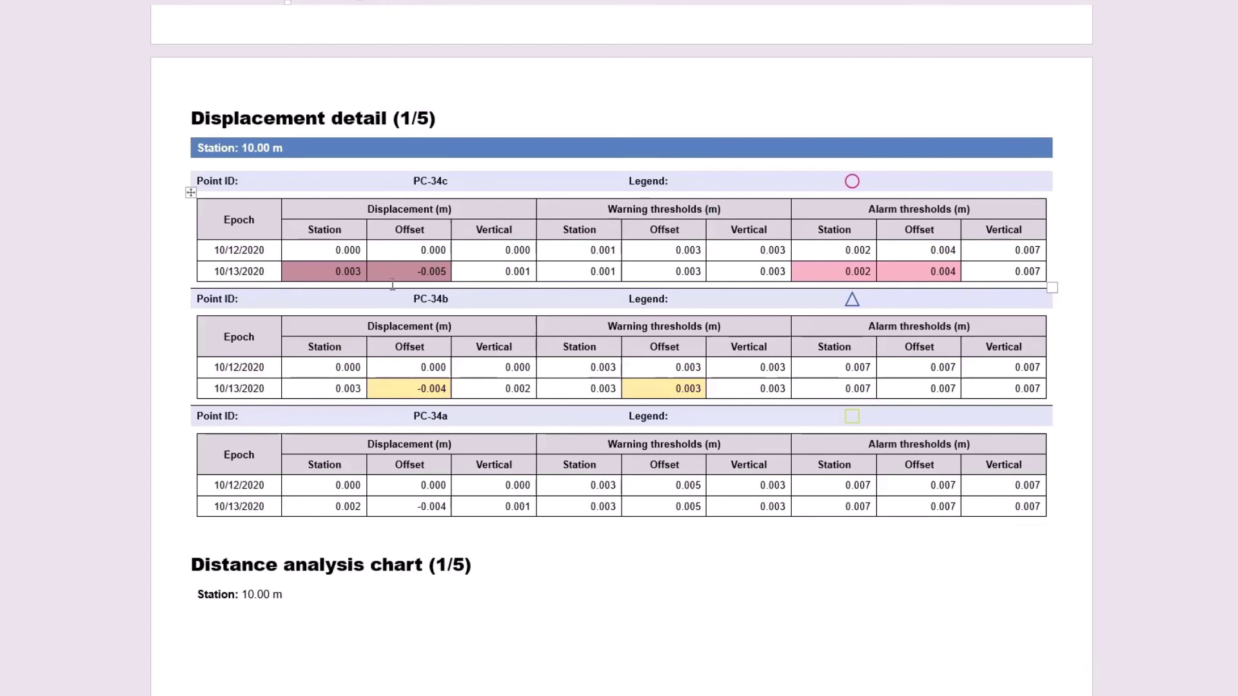
# - Review station 10.00's distance analysis and the following stations' results, through to the displacement detail for station 40.00
pyautogui.scroll(-7, 513, 587)
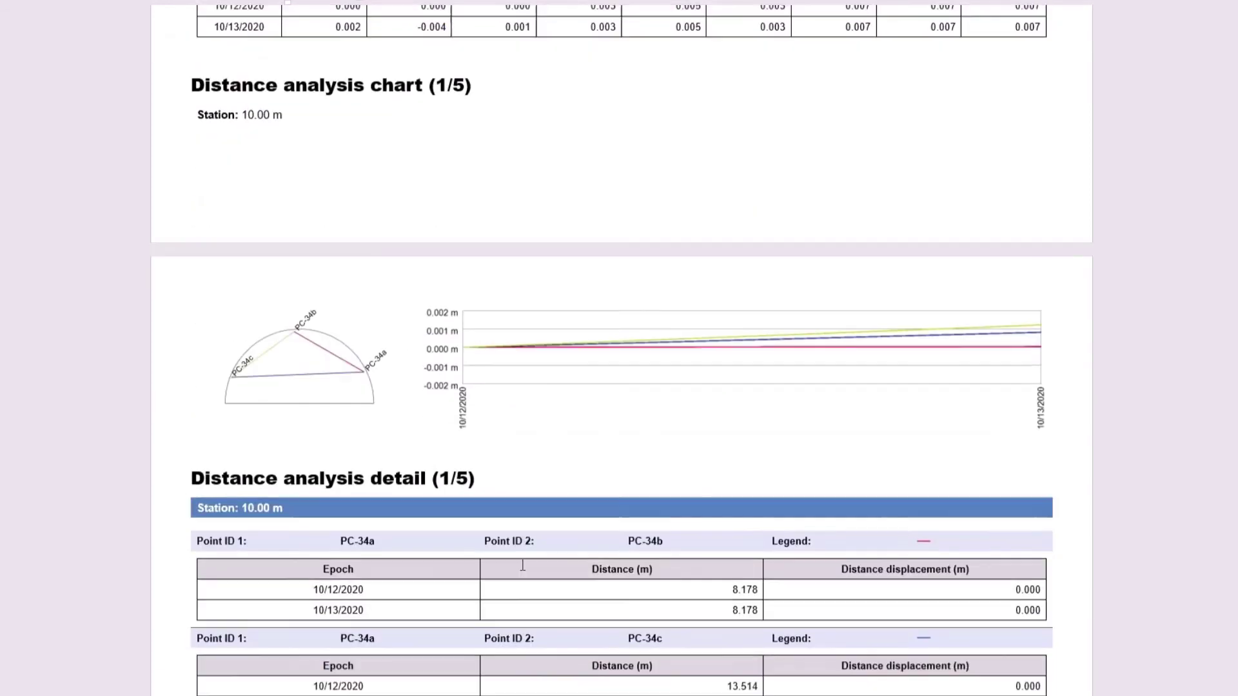
pyautogui.scroll(-3, 522, 565)
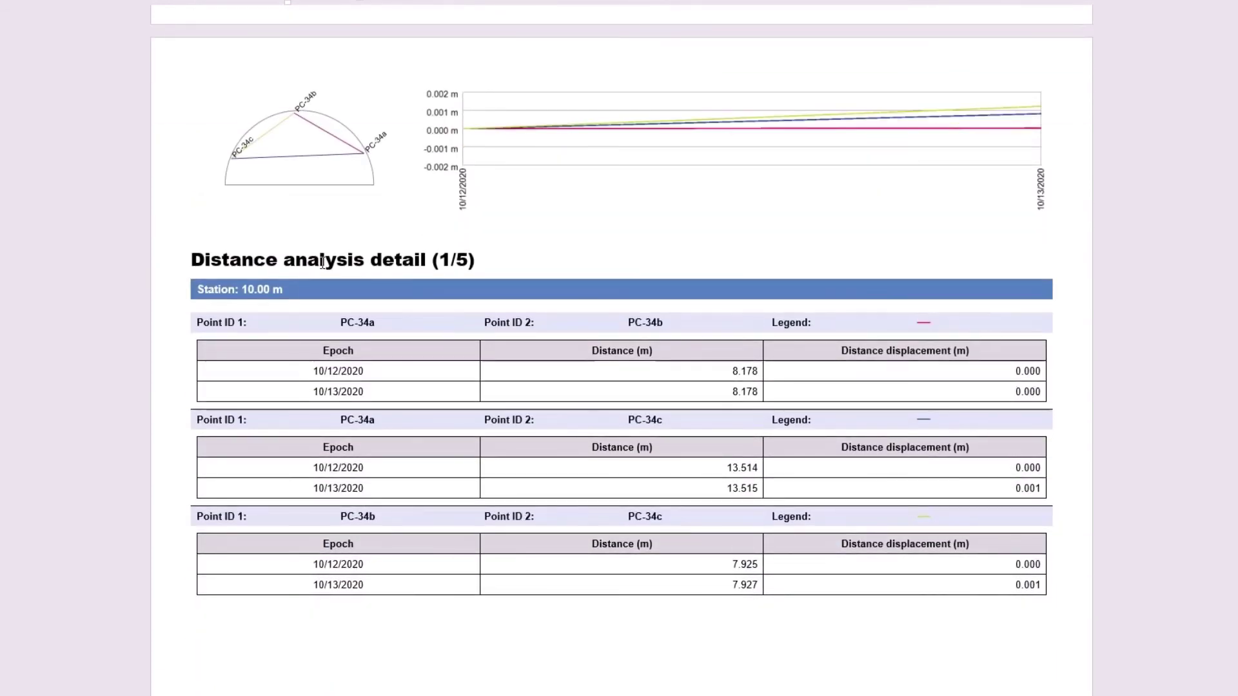
pyautogui.click(372, 261)
pyautogui.scroll(-5, 564, 490)
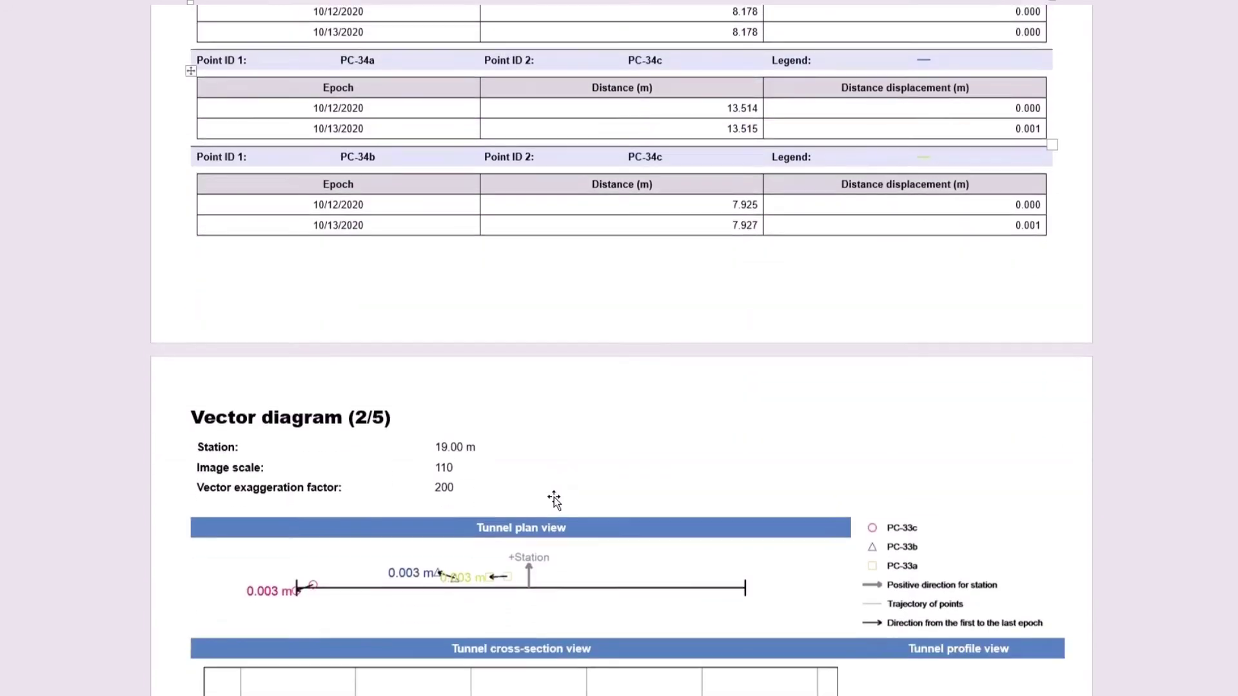
pyautogui.scroll(-5, 554, 501)
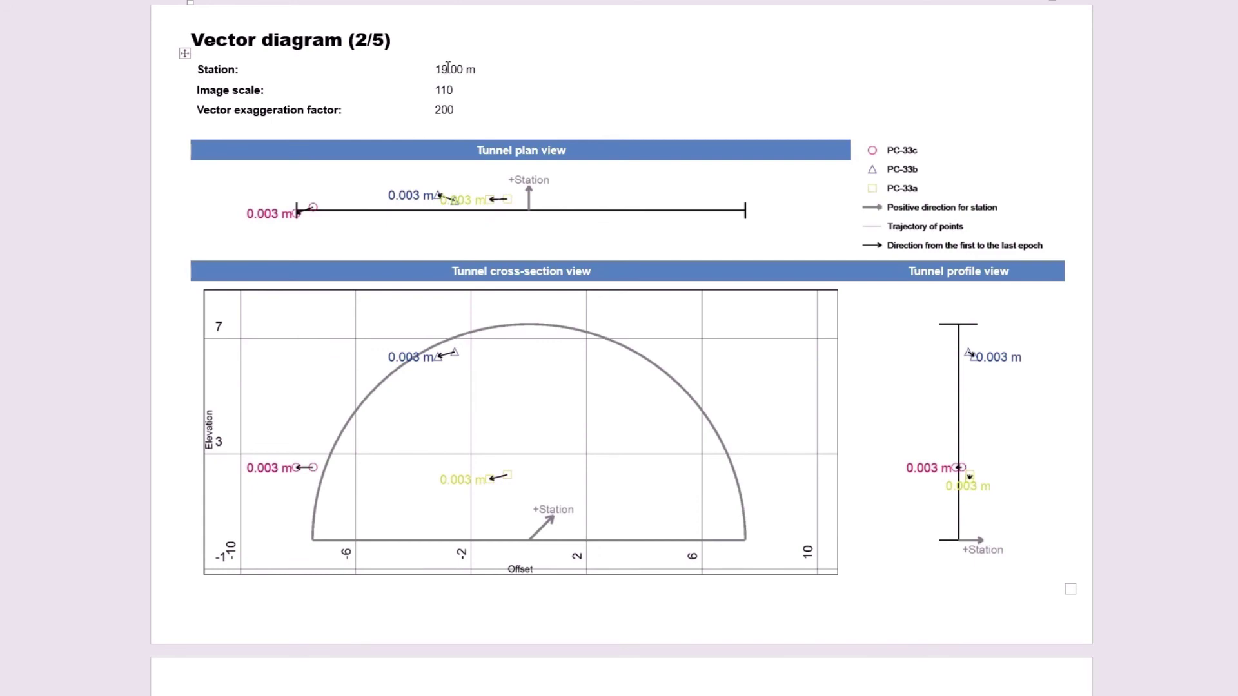
pyautogui.scroll(1, 621, 348)
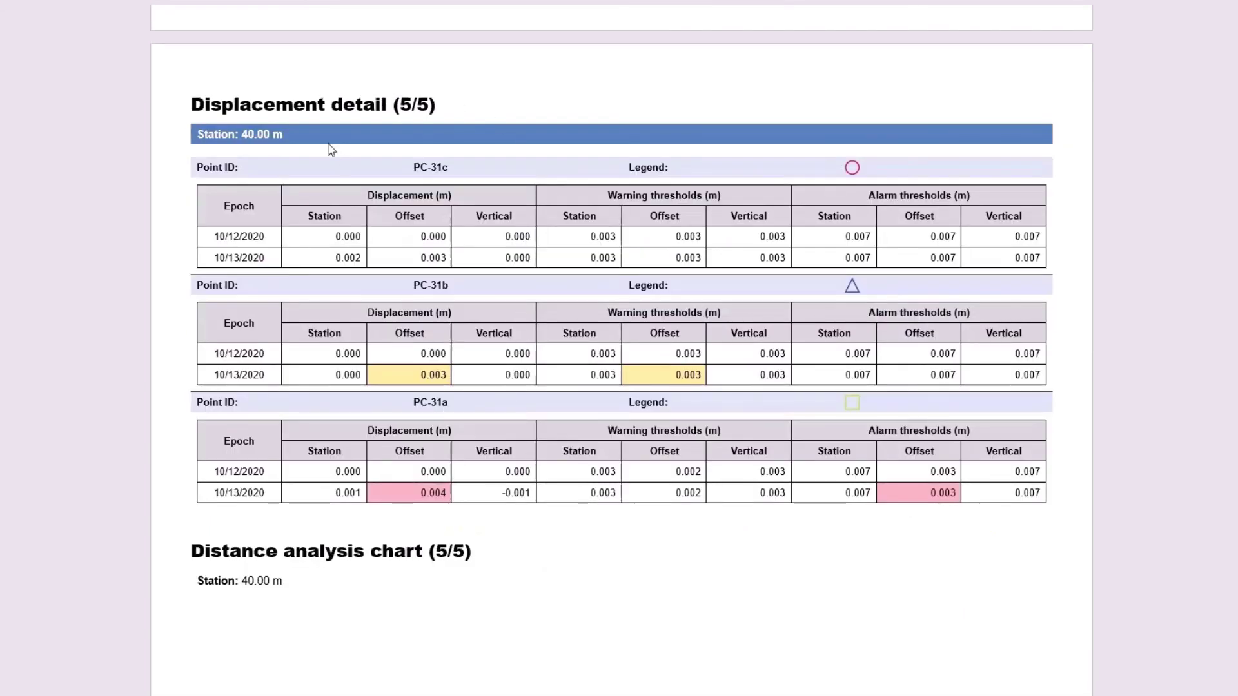
pyautogui.moveTo(244, 134); pyautogui.dragTo(282, 134)
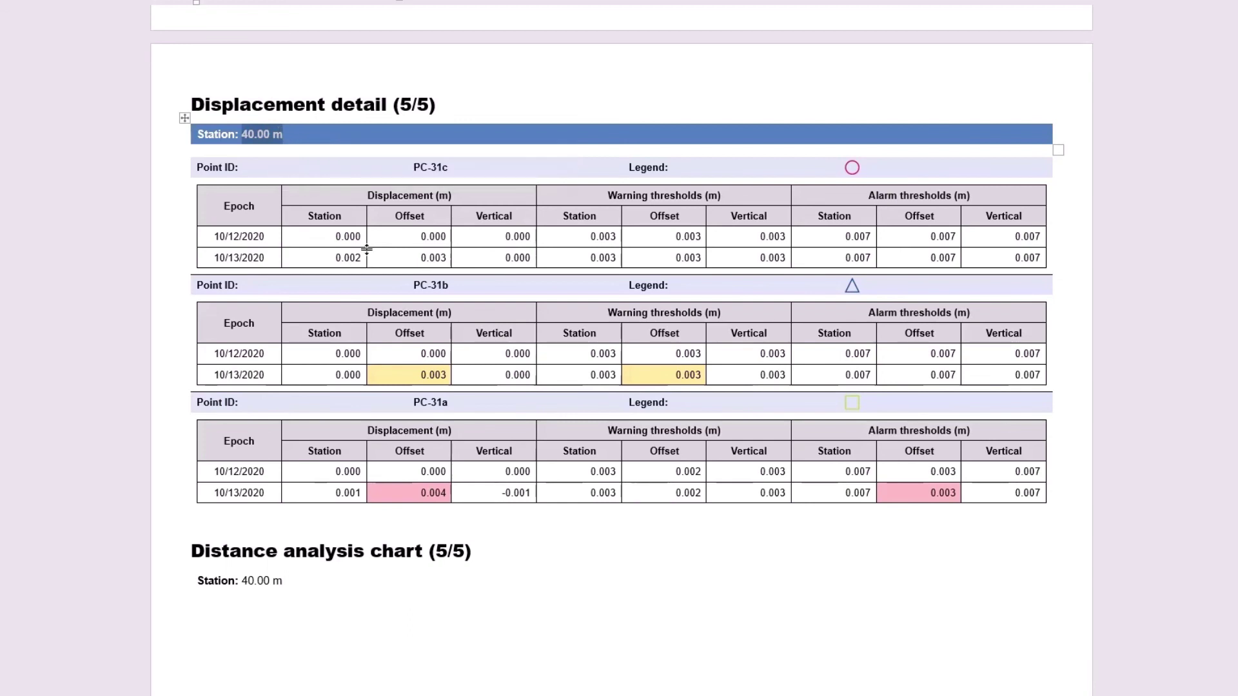